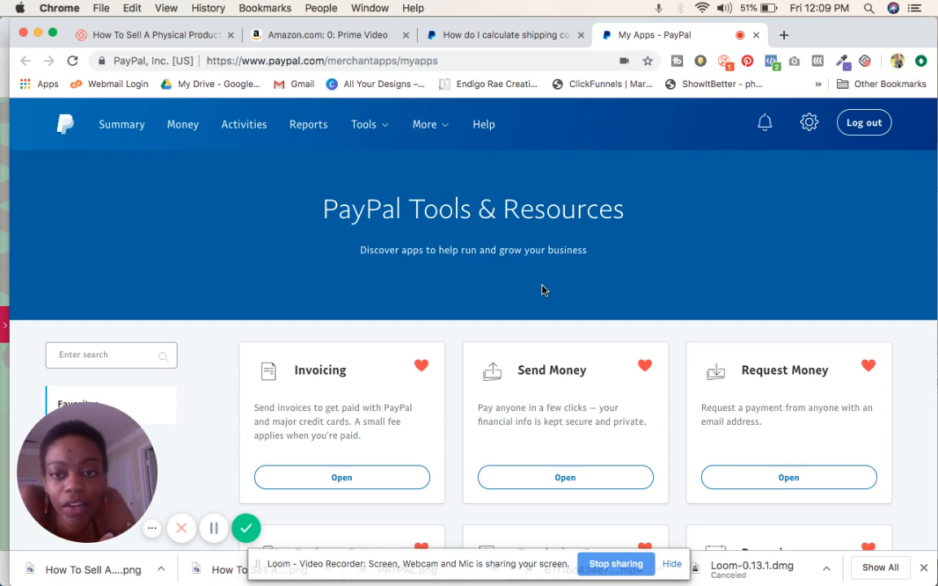
pyautogui.scroll(-1, 543, 290)
pyautogui.scroll(1, 544, 290)
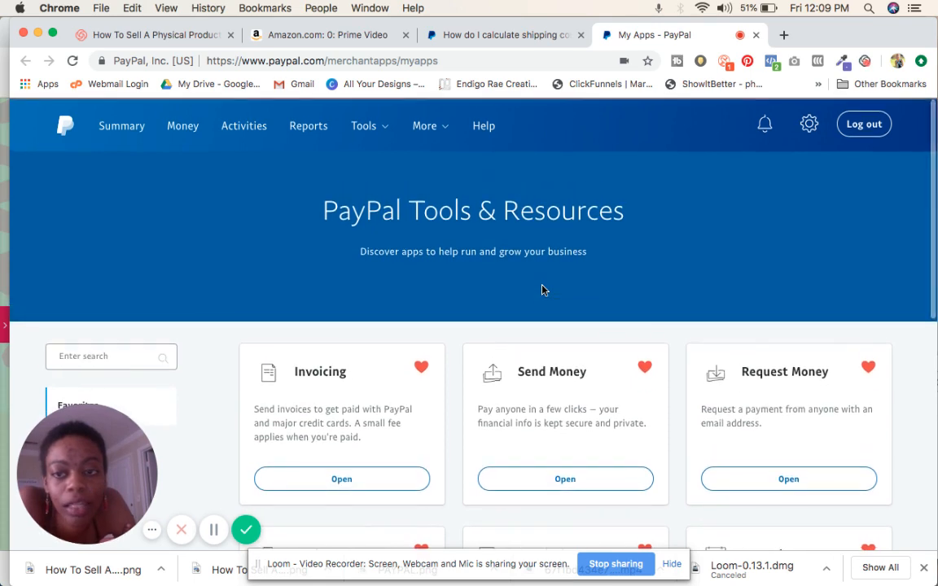
pyautogui.scroll(-2, 544, 290)
pyautogui.scroll(-1, 544, 289)
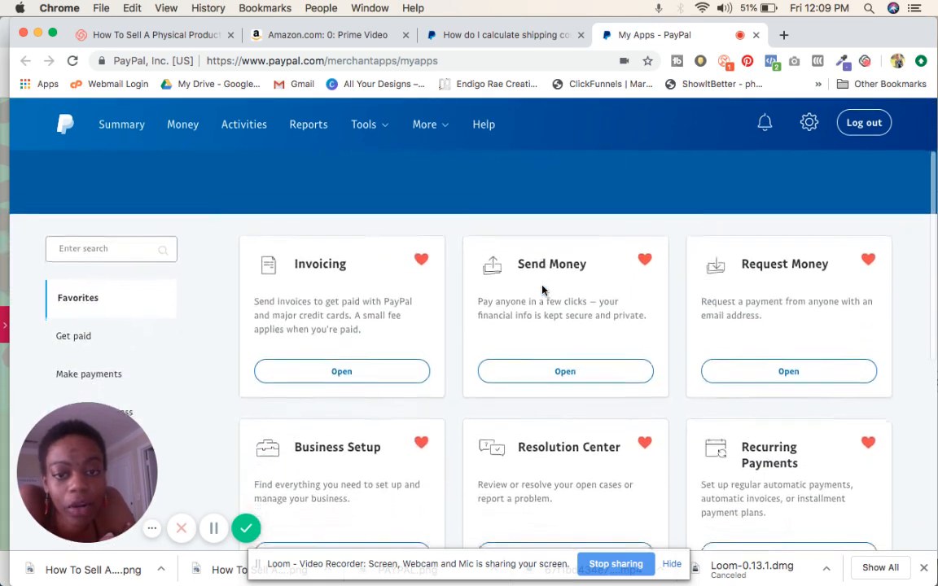
pyautogui.scroll(3, 544, 290)
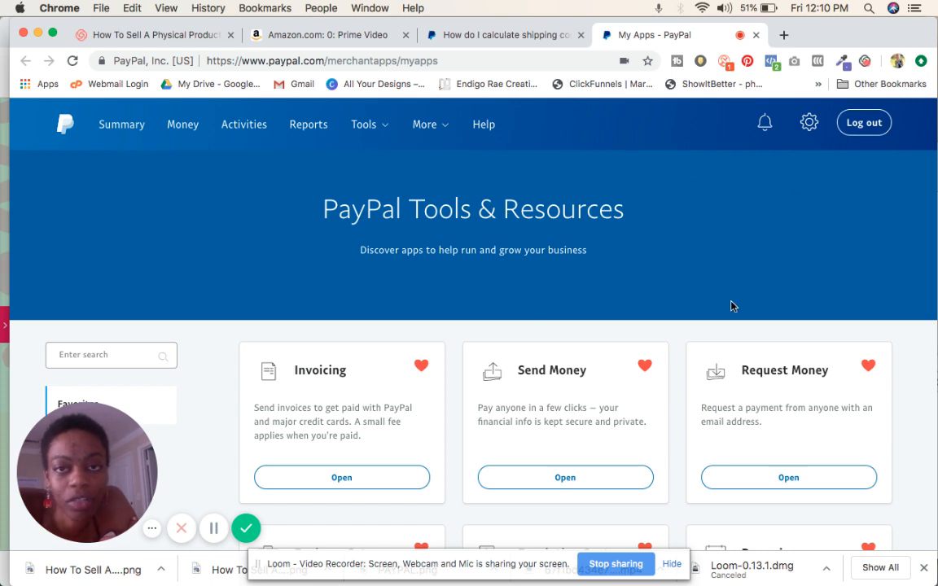
# Step: From the full PayPal tools list, open the Shipping calculator in the Run your business category
pyautogui.moveTo(371, 132)
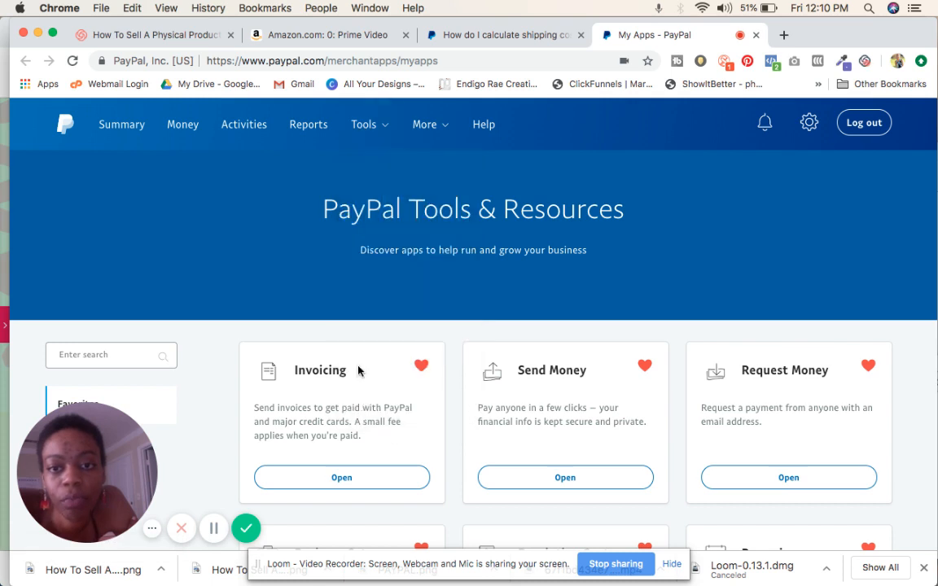
pyautogui.click(368, 395)
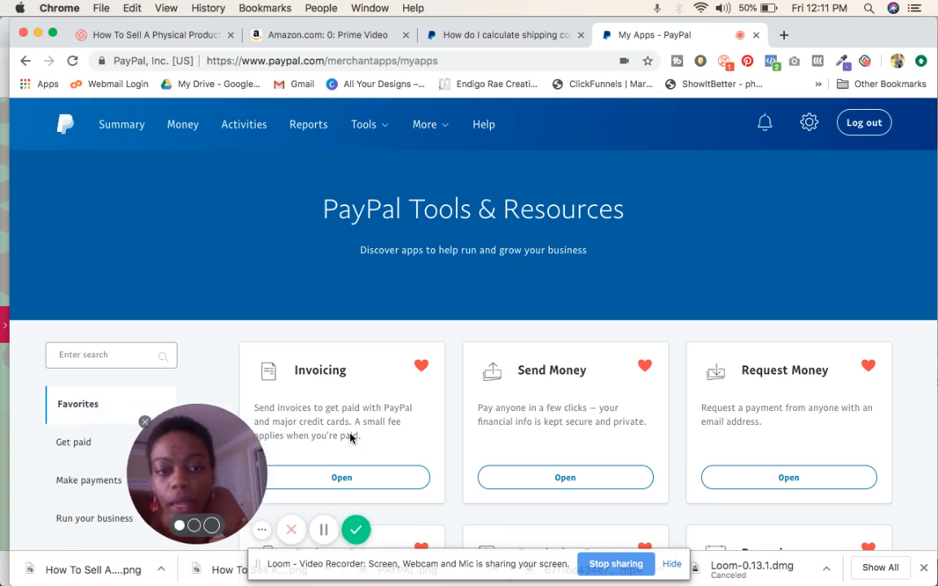
pyautogui.moveTo(208, 441); pyautogui.dragTo(96, 191)
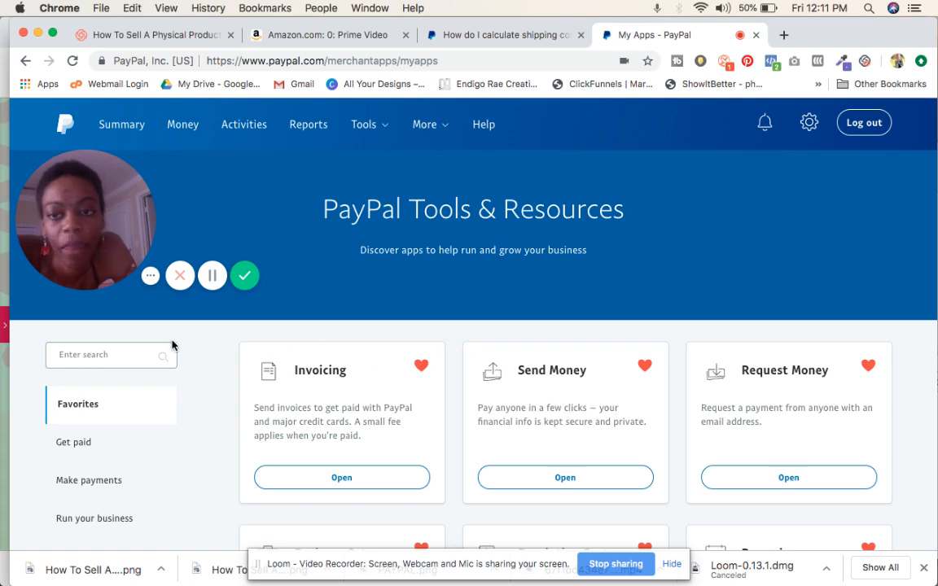
pyautogui.scroll(-4, 171, 346)
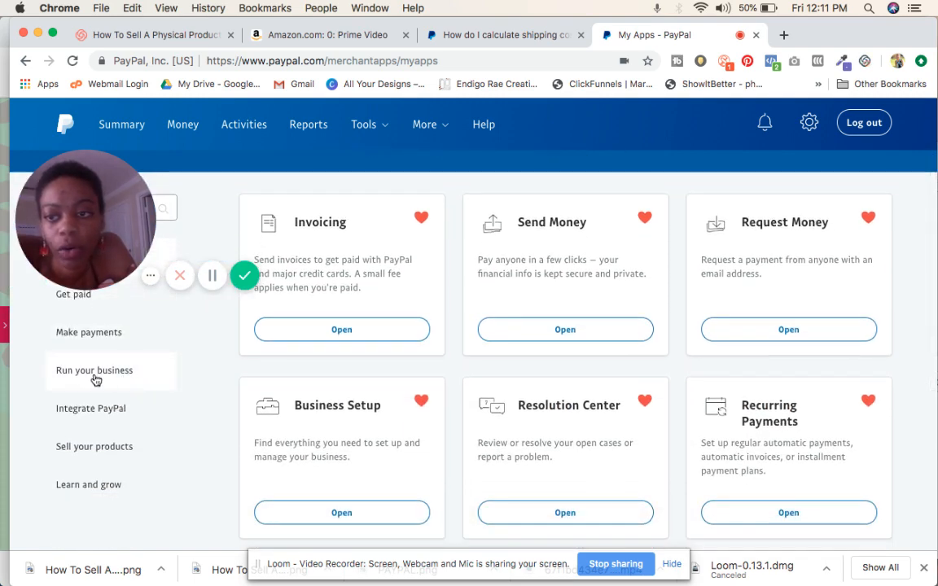
pyautogui.click(94, 376)
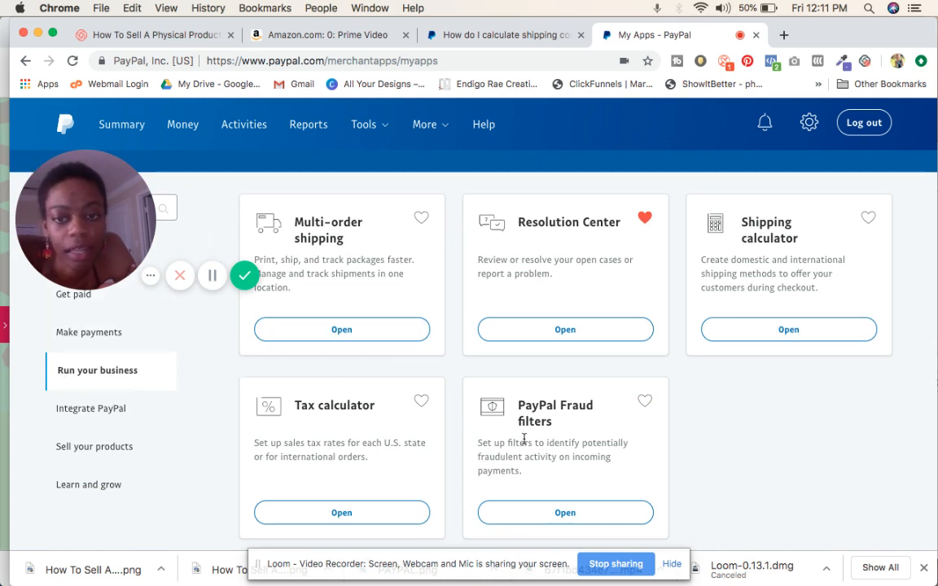
pyautogui.scroll(-1, 524, 438)
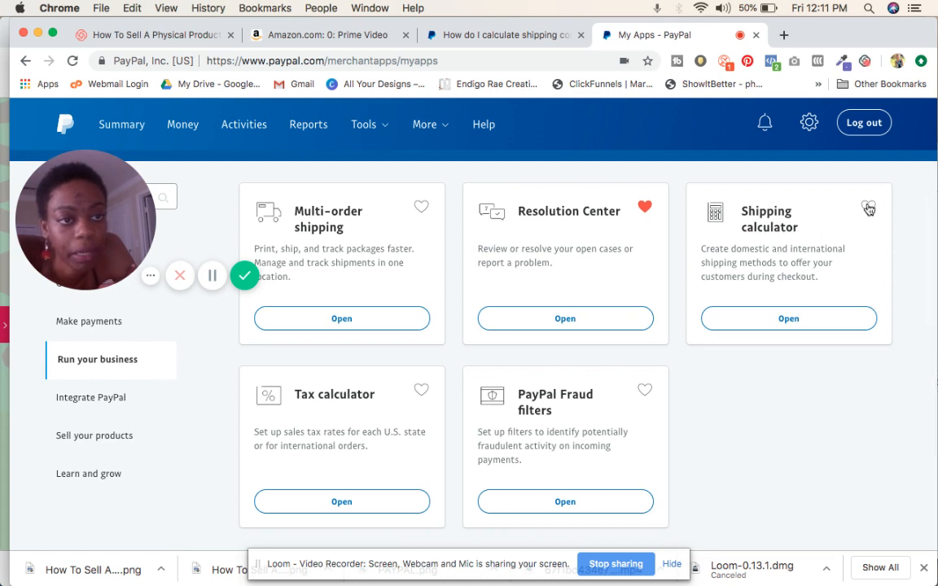
pyautogui.click(788, 320)
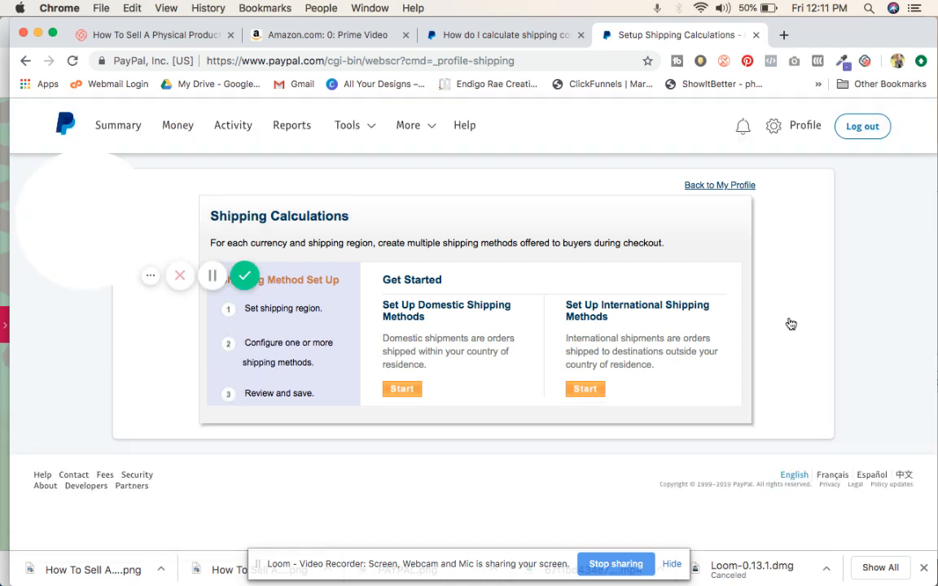
# Step: Start the setup of domestic shipping methods
pyautogui.moveTo(98, 237)
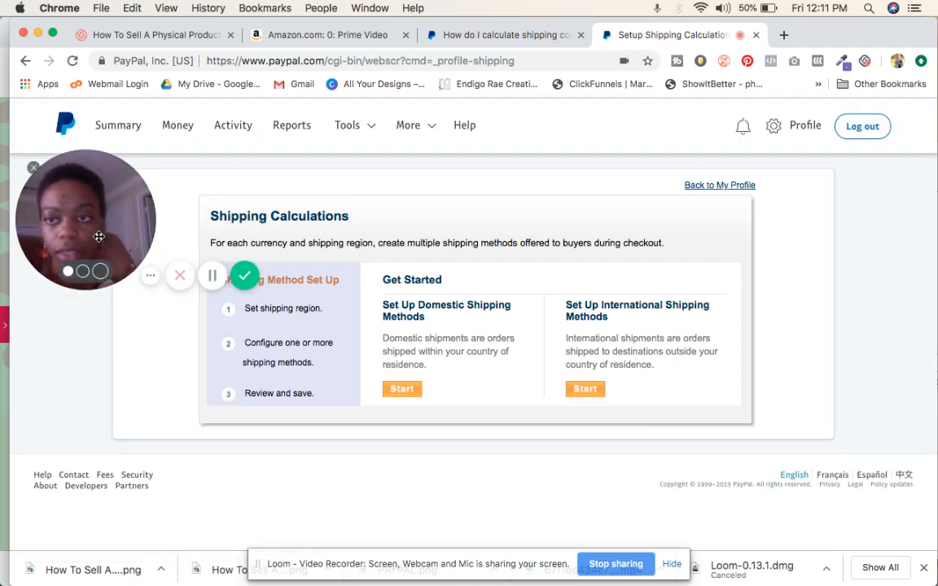
pyautogui.moveTo(103, 230); pyautogui.dragTo(104, 185)
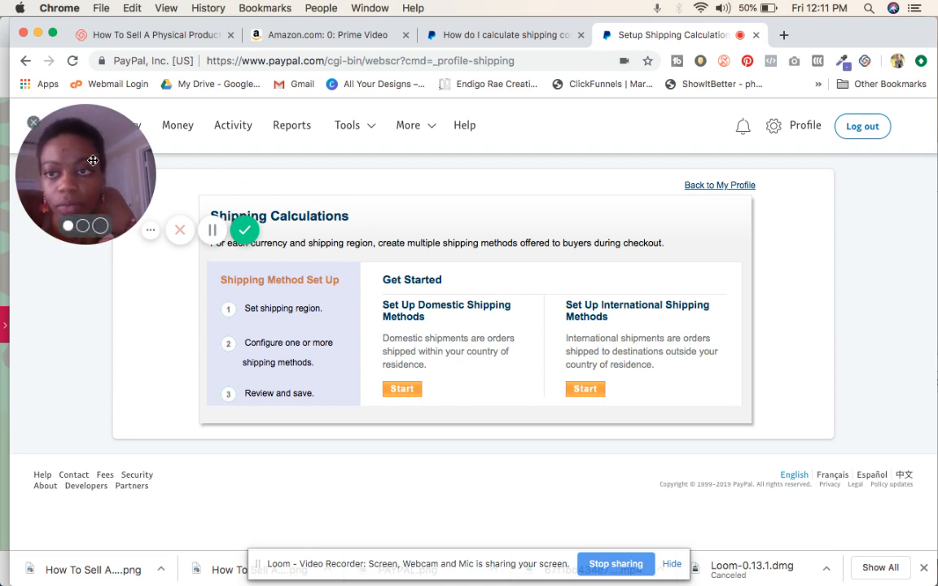
pyautogui.moveTo(92, 159); pyautogui.dragTo(73, 498)
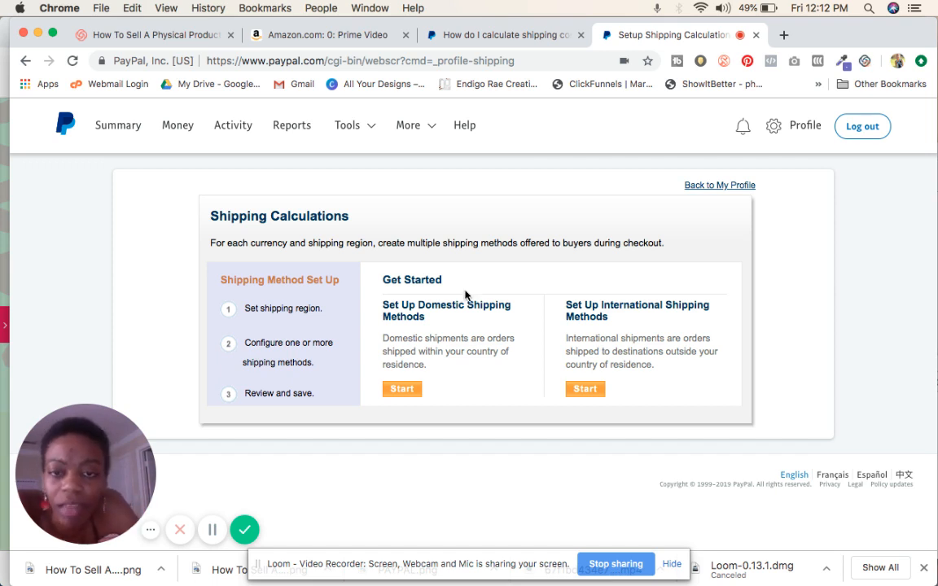
pyautogui.click(400, 392)
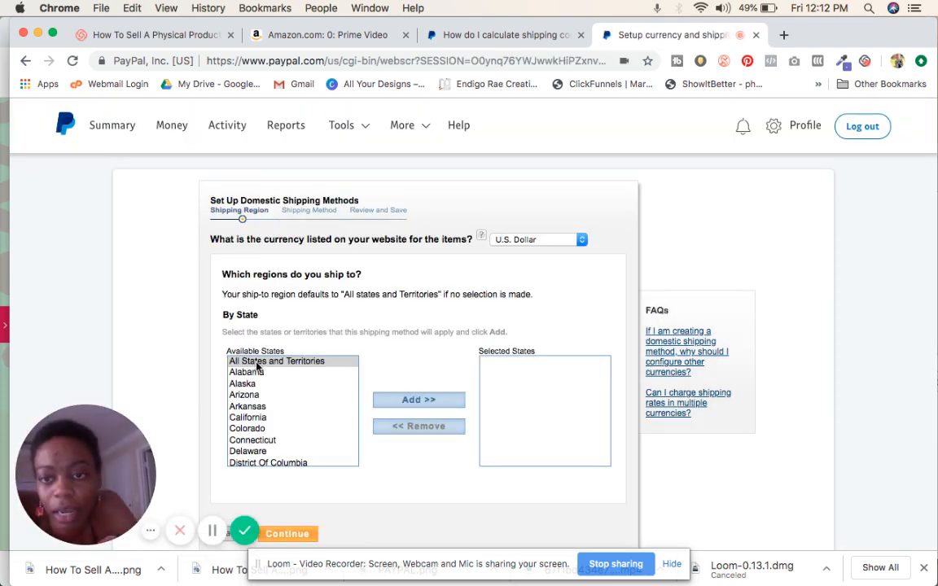
# Step: Add All States and Territories to the selected ship-to states and continue to the shipping method page
pyautogui.scroll(-9, 271, 386)
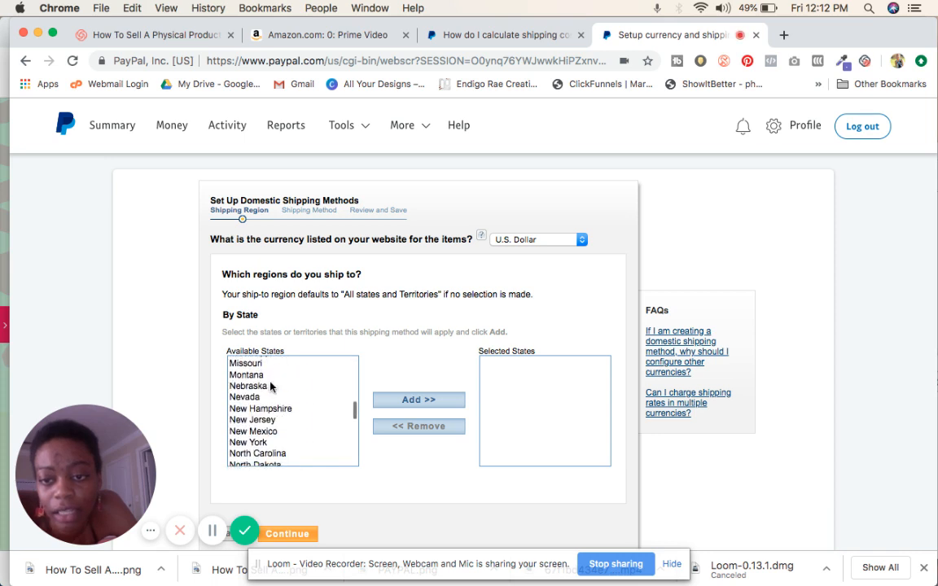
pyautogui.scroll(-4, 271, 386)
pyautogui.scroll(13, 271, 386)
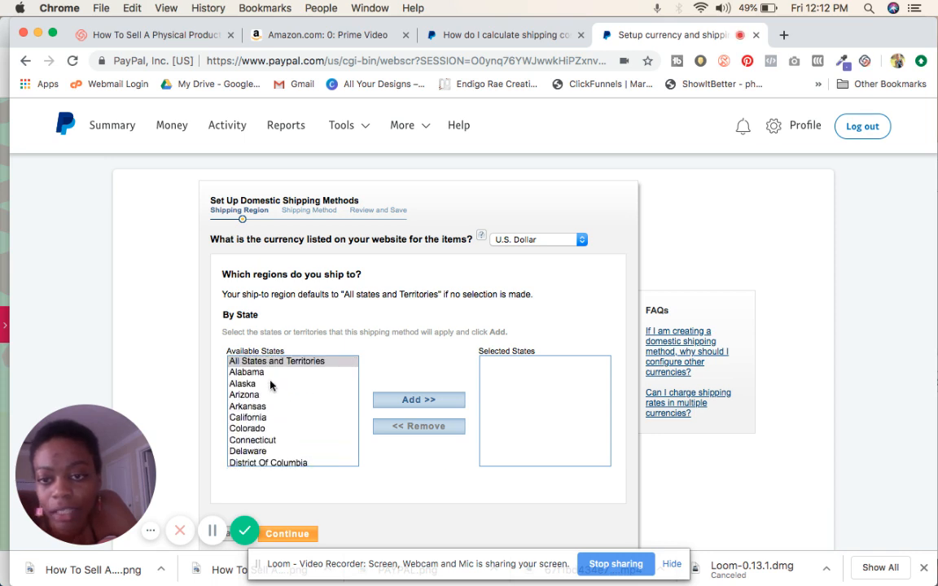
pyautogui.click(279, 364)
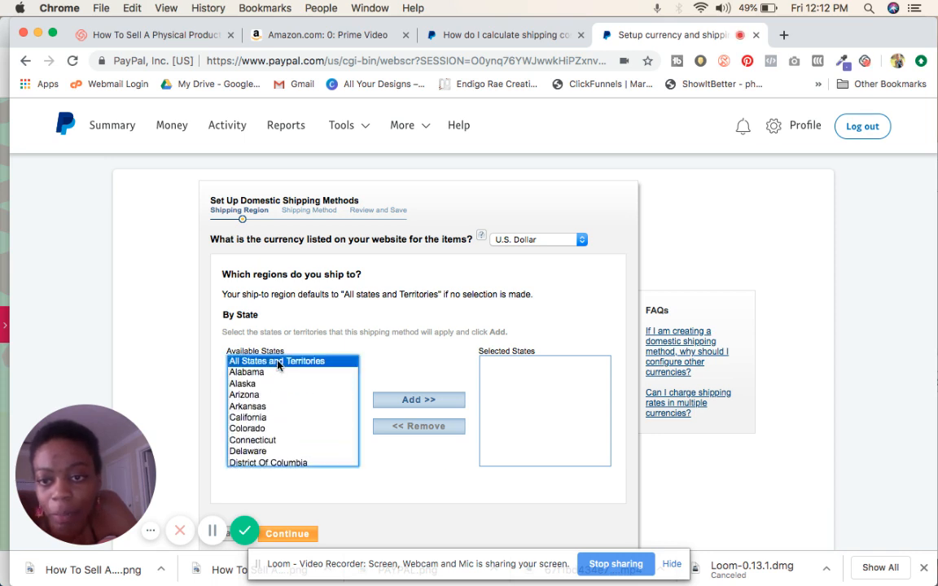
pyautogui.click(415, 400)
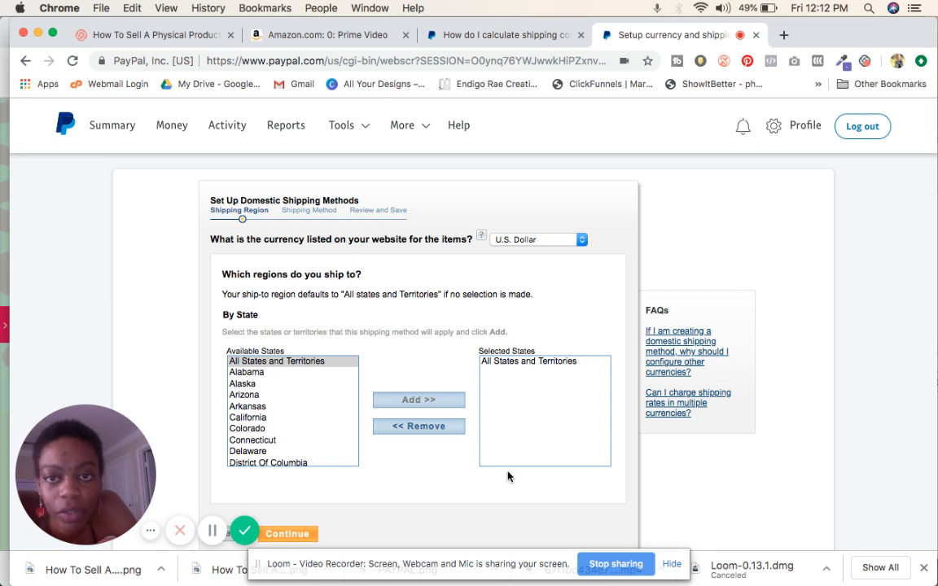
pyautogui.click(286, 534)
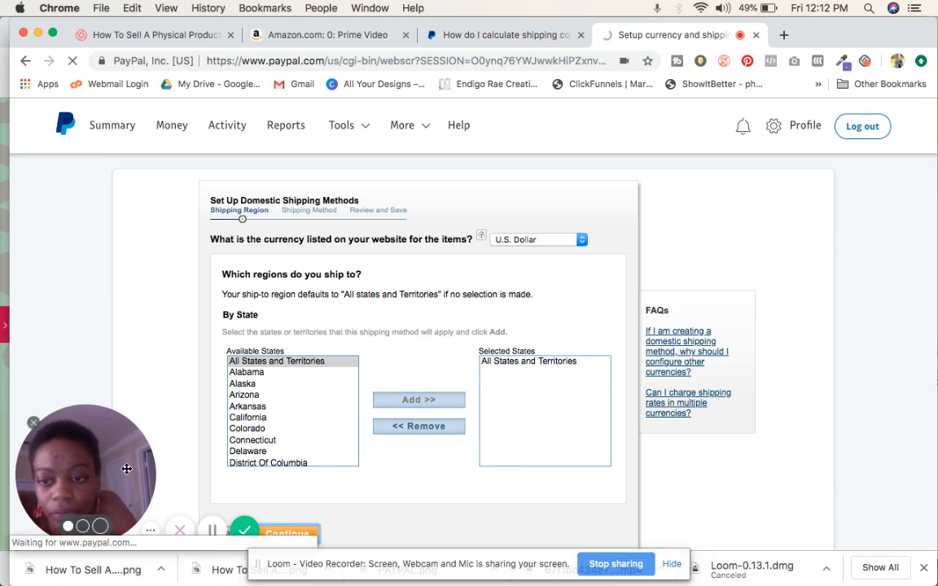
pyautogui.moveTo(127, 468); pyautogui.dragTo(127, 434)
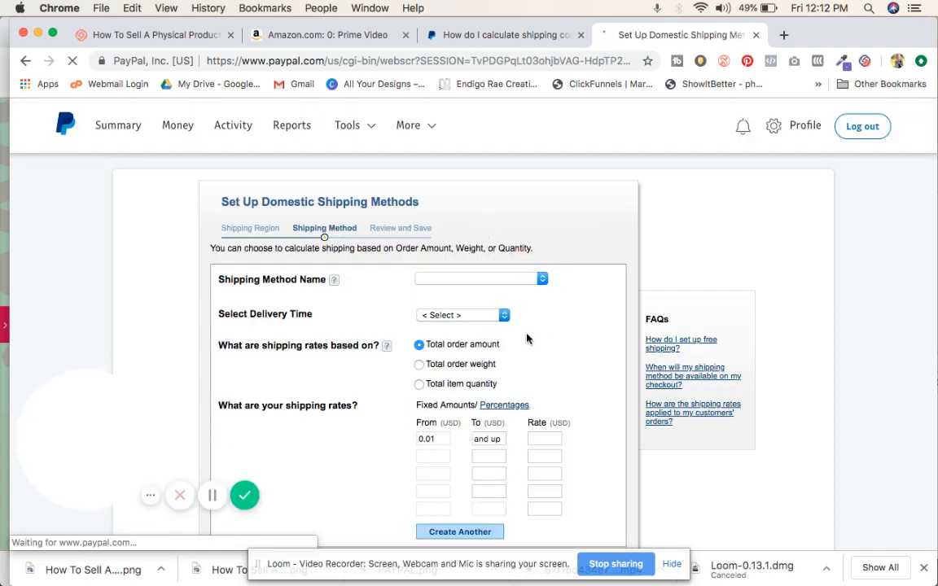
# Step: Go back to the shipping region page, check the website currency choices, and continue to the shipping method page again
pyautogui.scroll(-3, 347, 449)
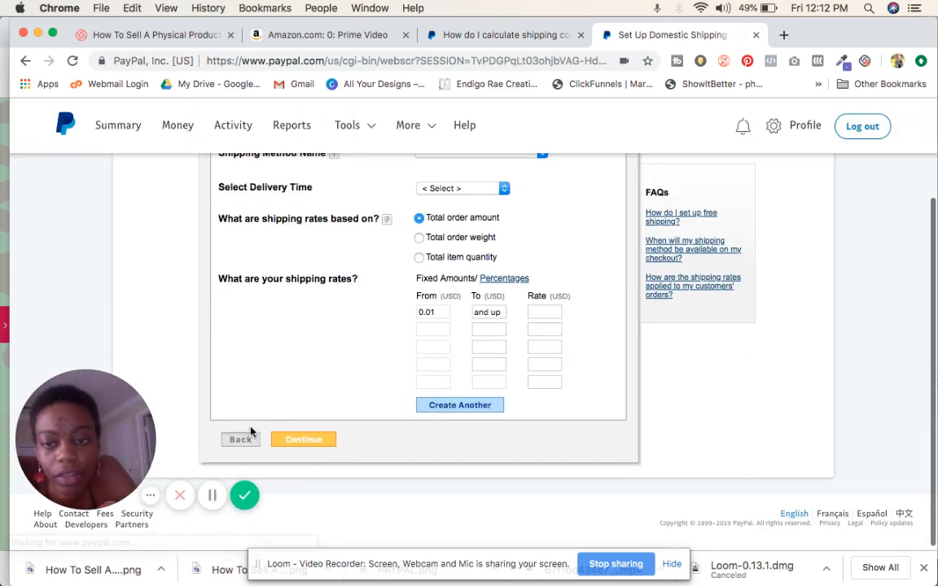
pyautogui.click(244, 440)
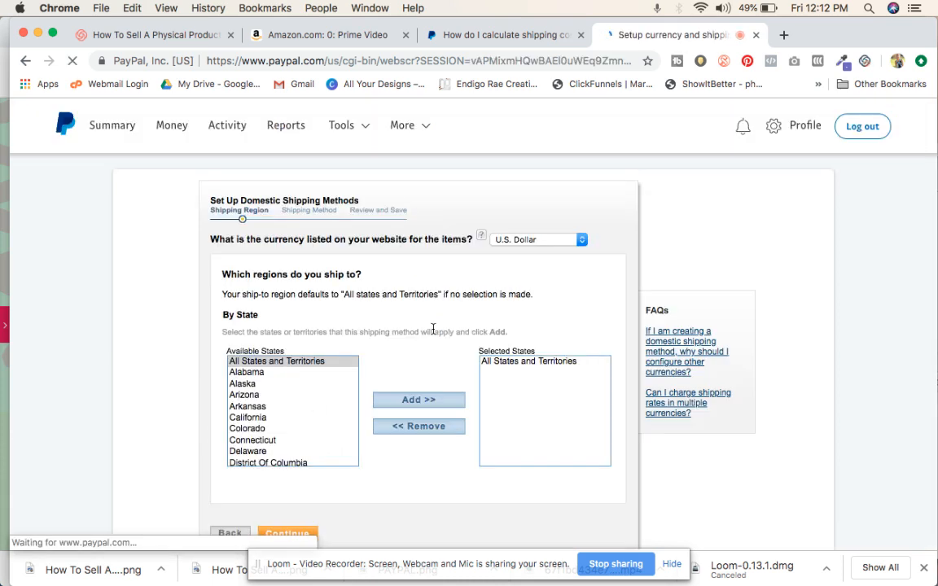
pyautogui.click(509, 240)
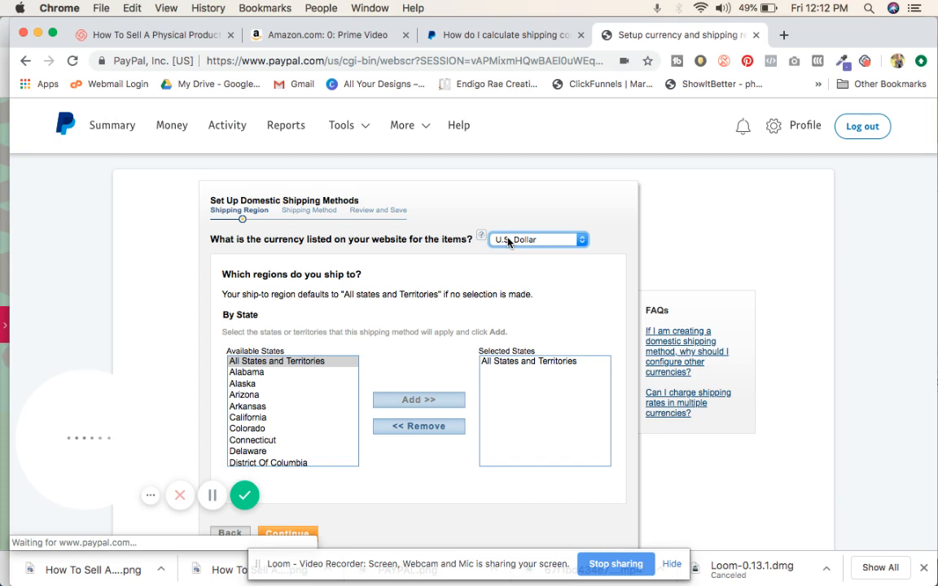
pyautogui.click(509, 241)
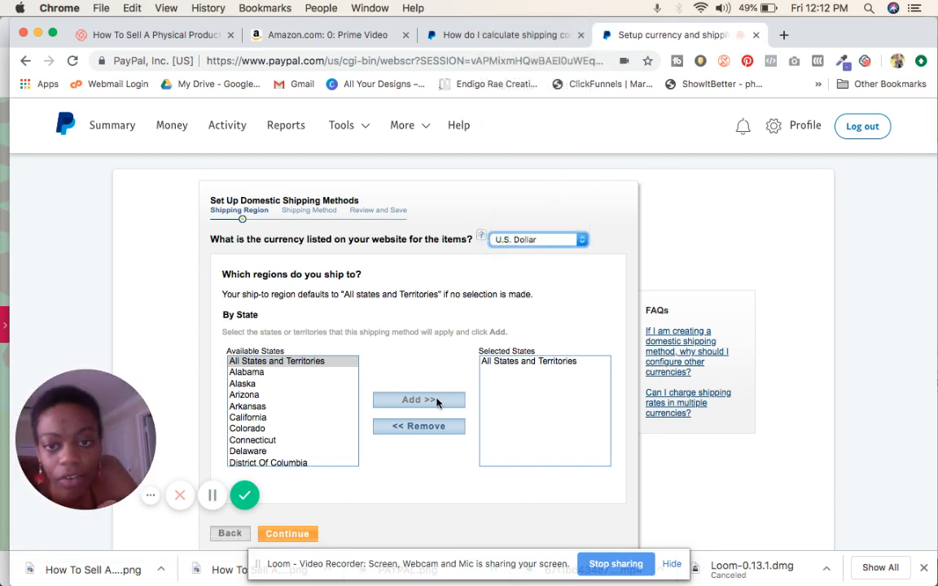
pyautogui.scroll(-1, 443, 468)
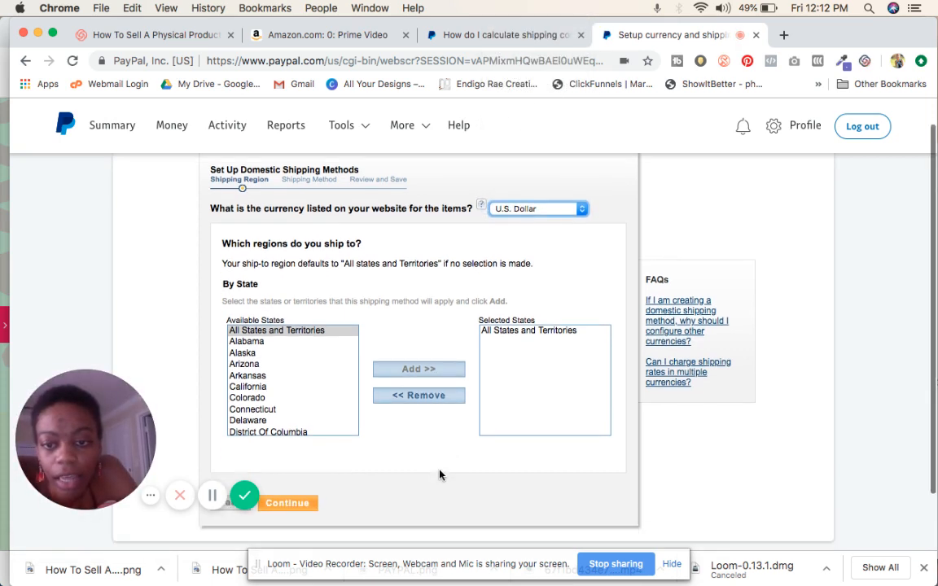
pyautogui.click(310, 503)
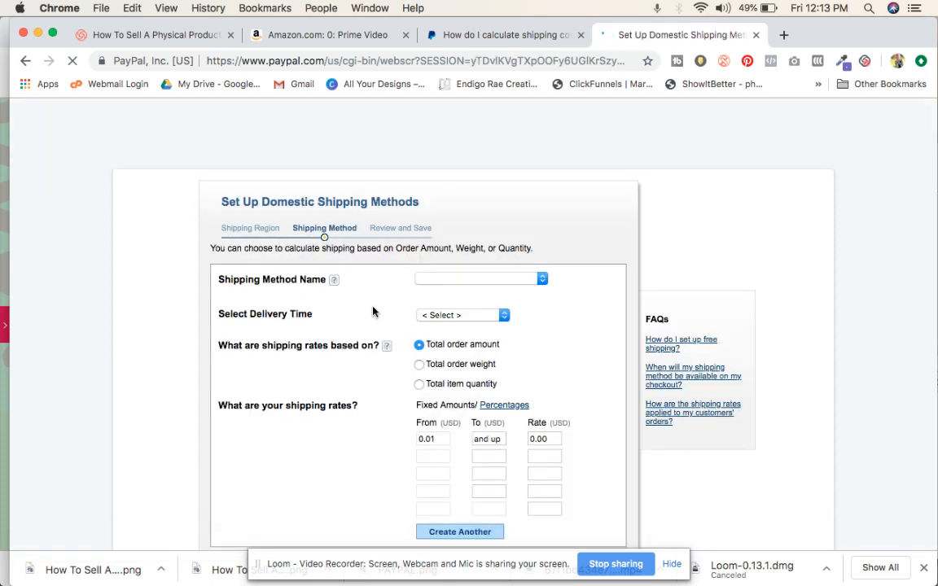
# Step: Look through the available shipping method names and choose Pickup
pyautogui.moveTo(332, 283)
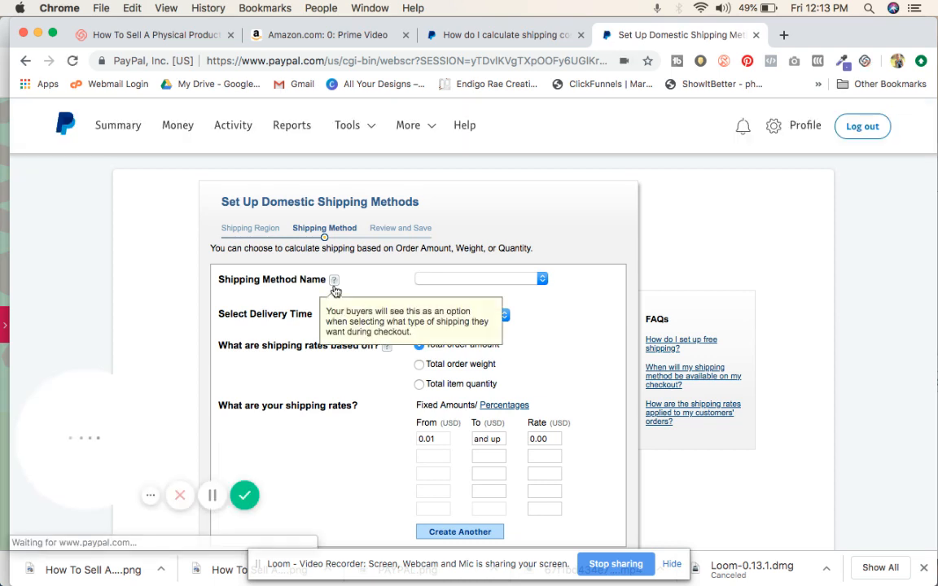
pyautogui.click(457, 279)
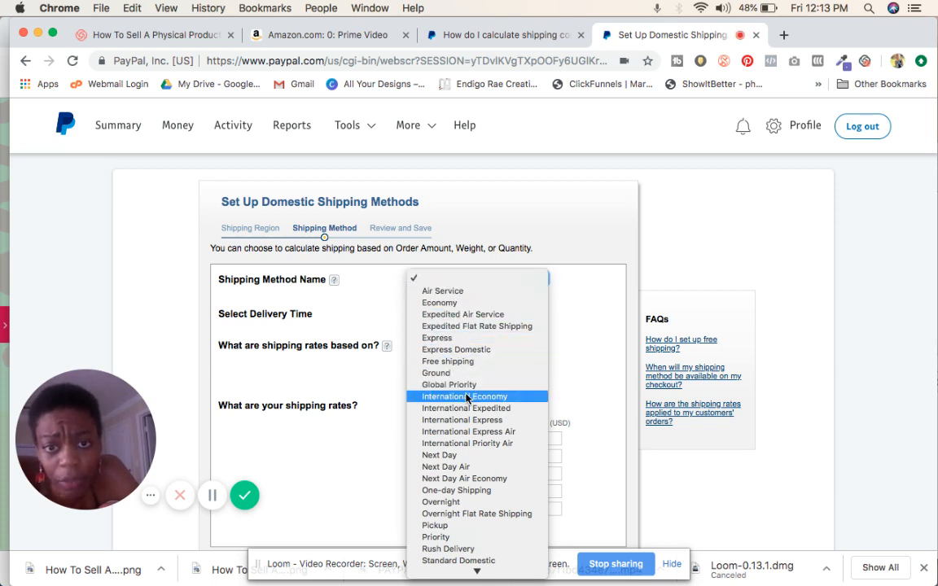
pyautogui.scroll(-3, 465, 392)
pyautogui.scroll(-1, 466, 397)
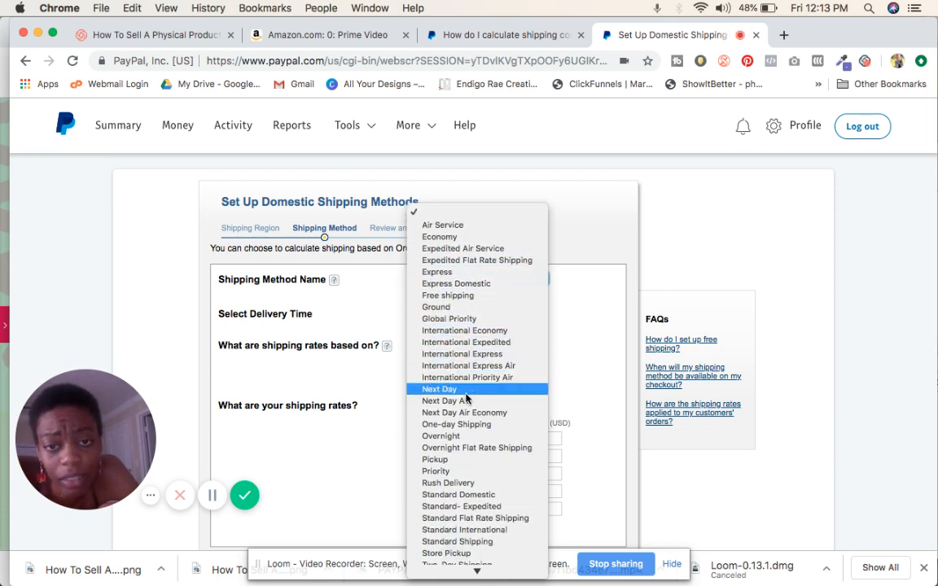
pyautogui.scroll(-1, 466, 397)
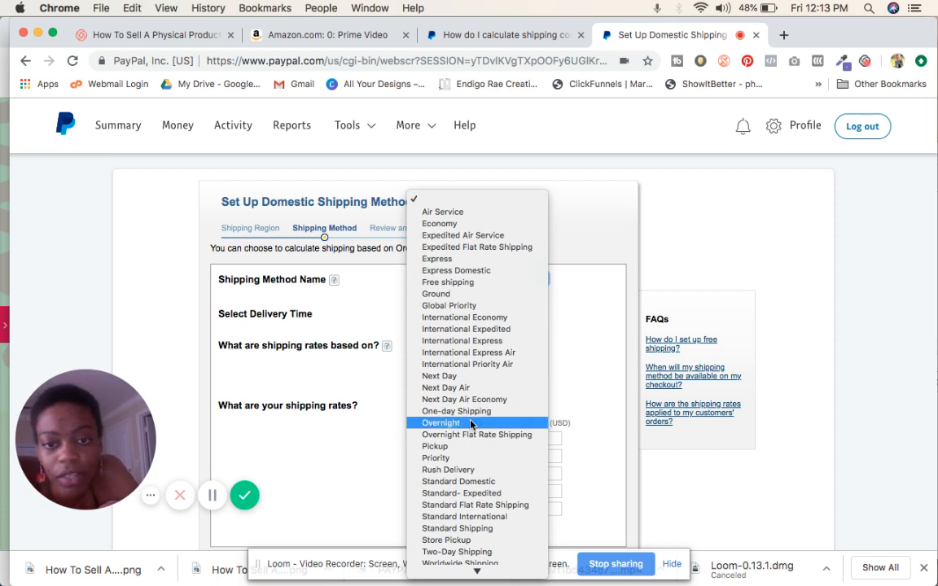
pyautogui.scroll(-1, 475, 451)
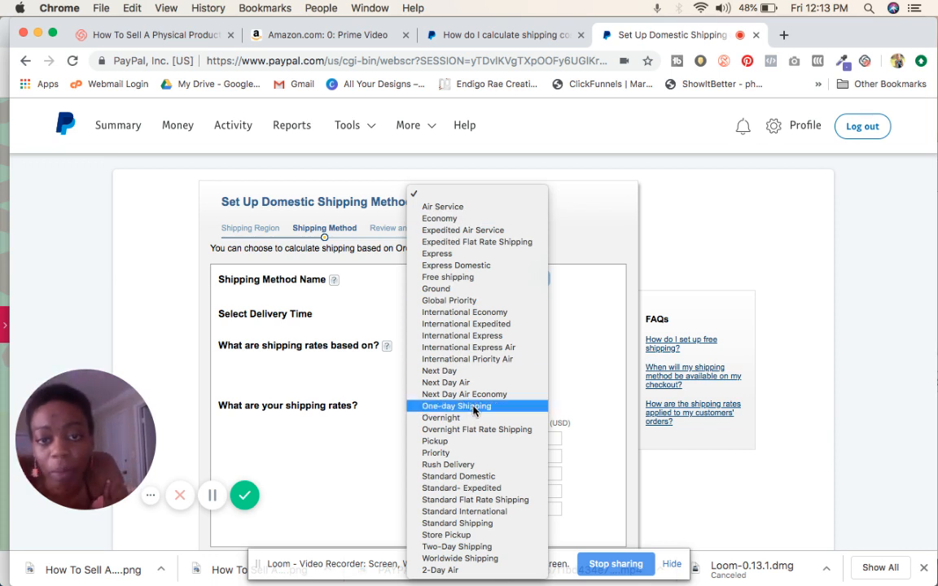
pyautogui.click(441, 441)
pyautogui.scroll(-2, 439, 448)
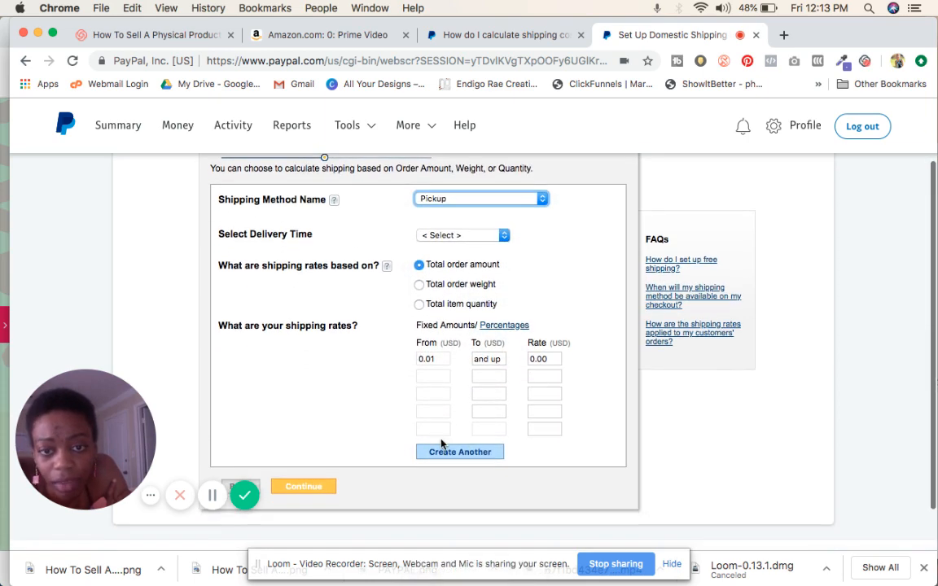
# Step: Change the shipping method name to Standard Domestic and set its delivery time to 3-5 business days
pyautogui.click(440, 199)
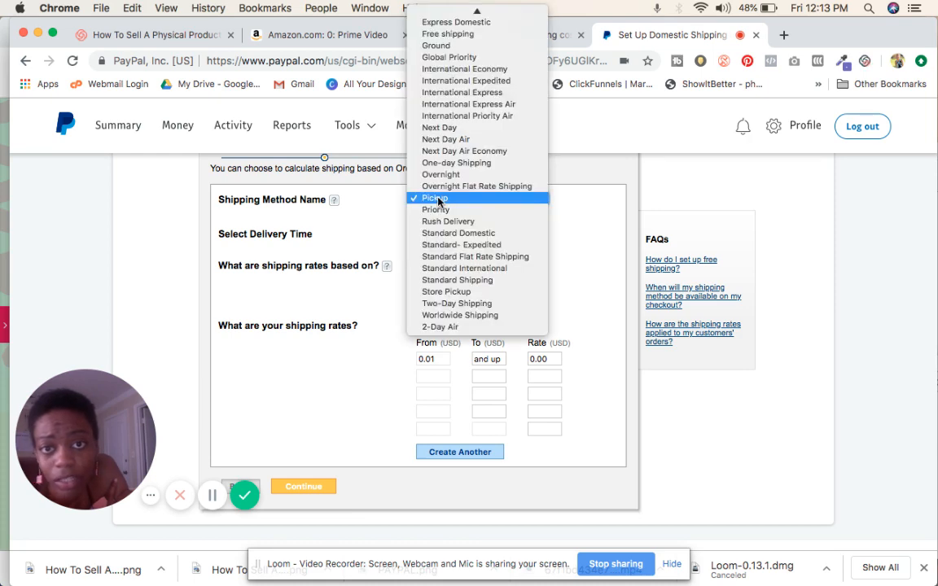
pyautogui.click(474, 233)
pyautogui.click(534, 359)
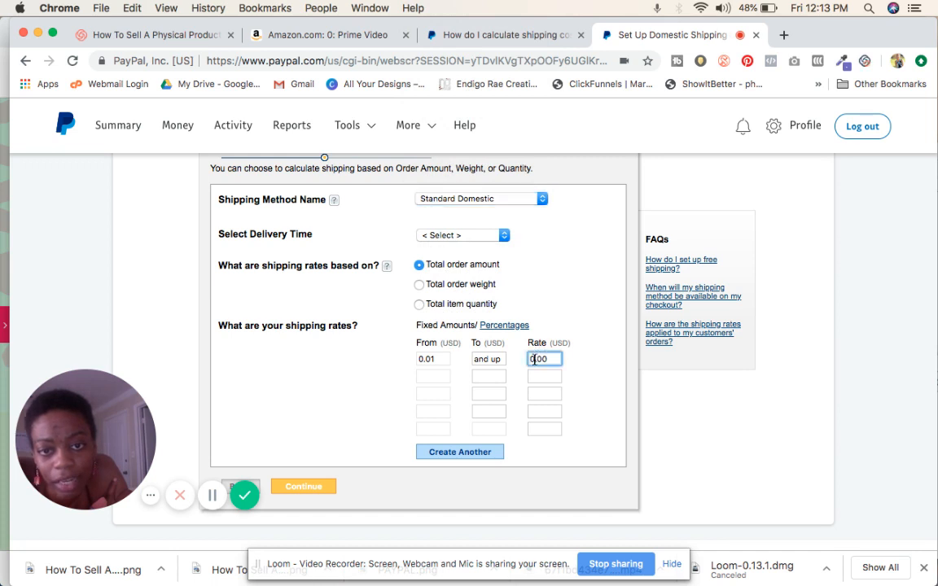
pyautogui.moveTo(388, 271)
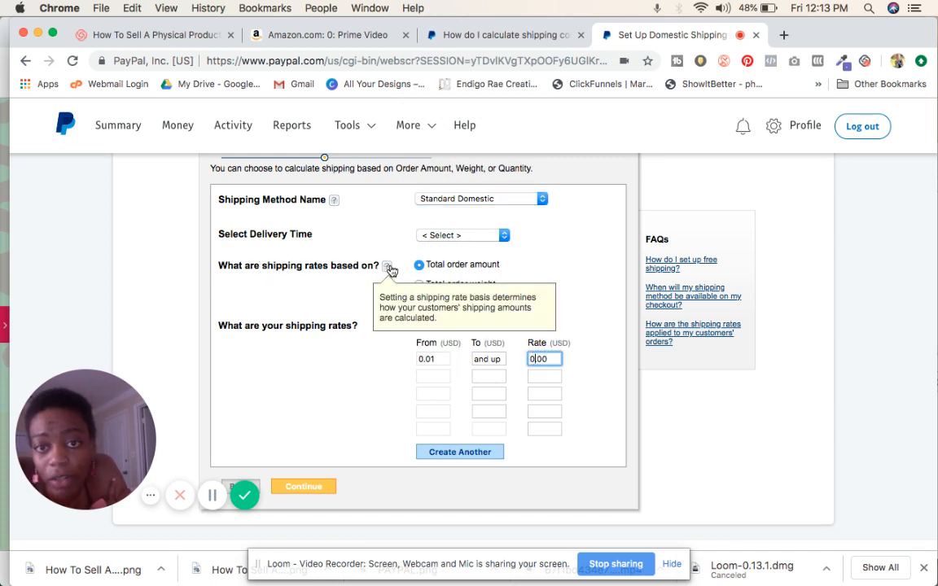
pyautogui.click(437, 238)
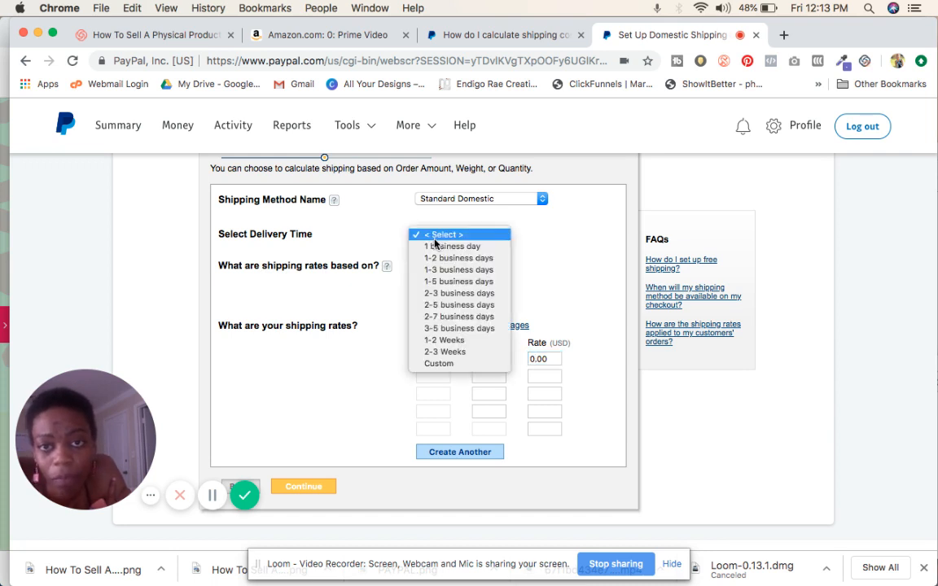
pyautogui.click(447, 328)
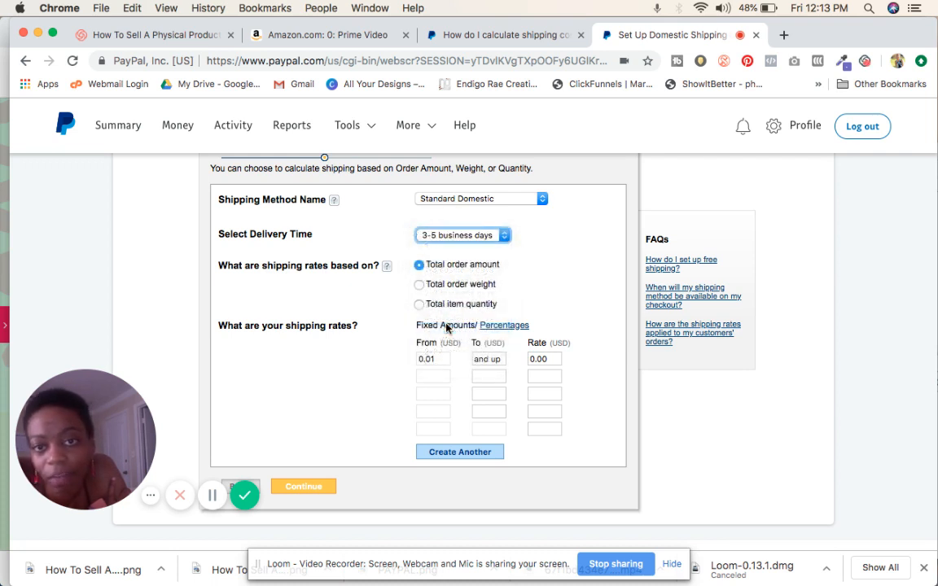
# Step: Base the shipping rates on total item quantity and set the rate for the first range, starting at 1 item, to 5.00 USD
pyautogui.click(419, 285)
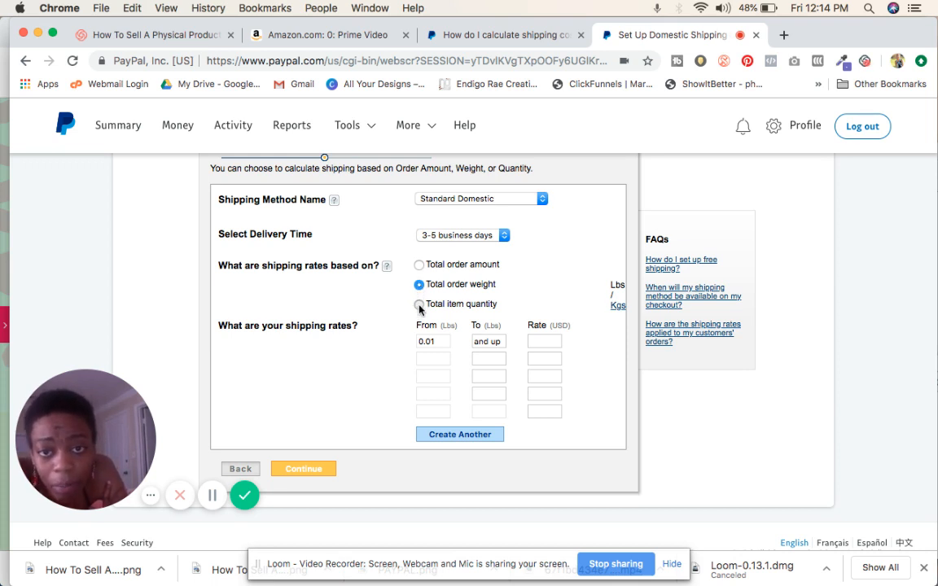
pyautogui.click(420, 306)
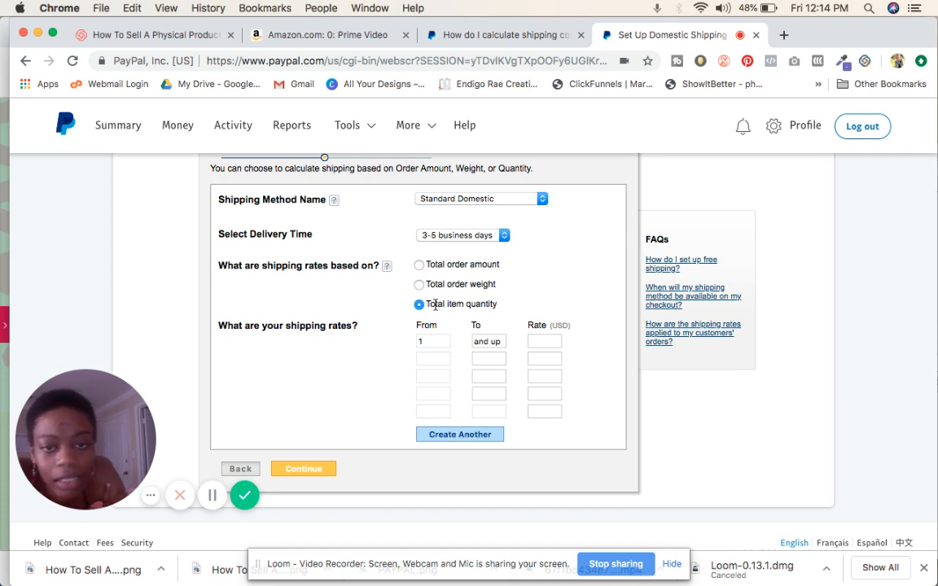
pyautogui.click(433, 341)
pyautogui.write('1')
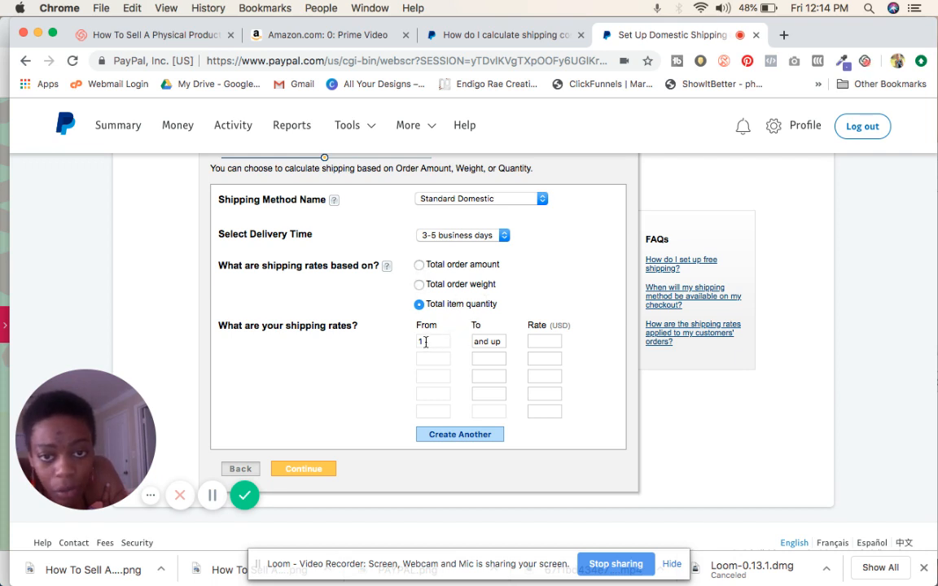
pyautogui.click(534, 341)
pyautogui.write('5')
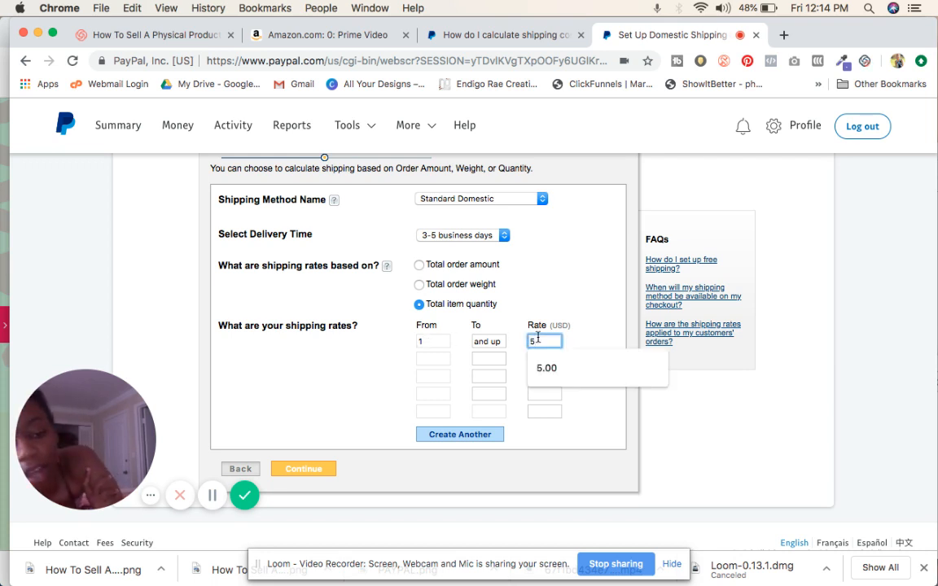
pyautogui.write('.00')
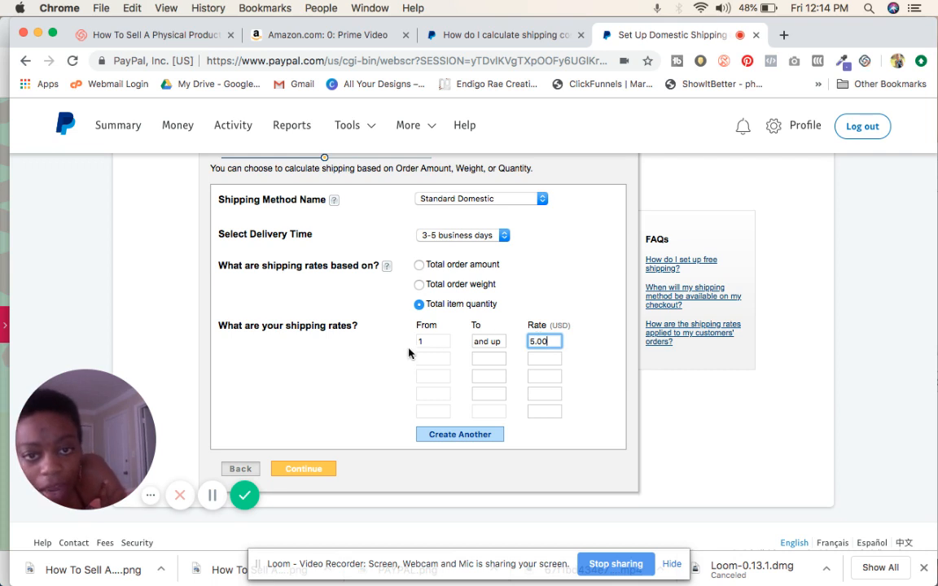
# Step: End the first quantity range at 5 items and set the rate for the 6 and up range to 10 USD
pyautogui.click(430, 358)
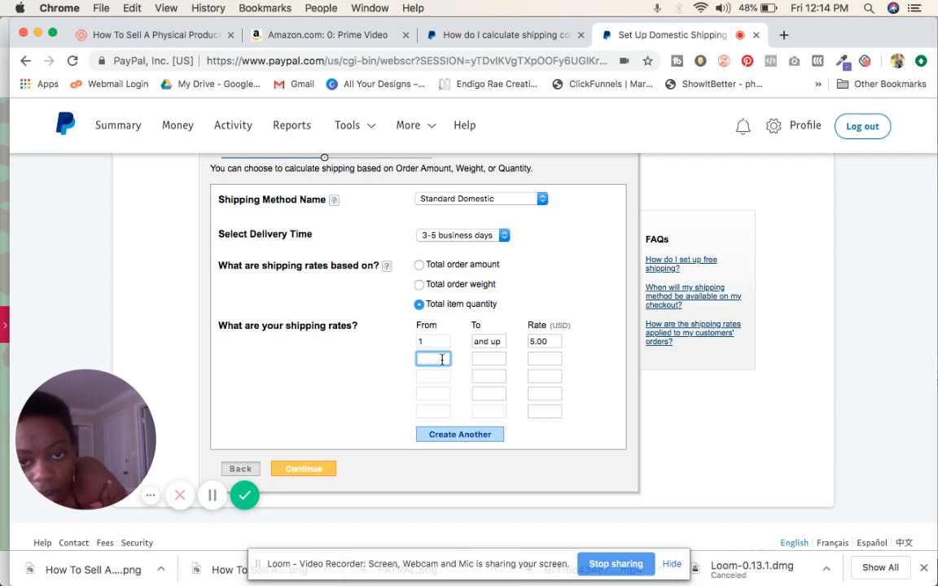
pyautogui.click(490, 358)
pyautogui.click(429, 360)
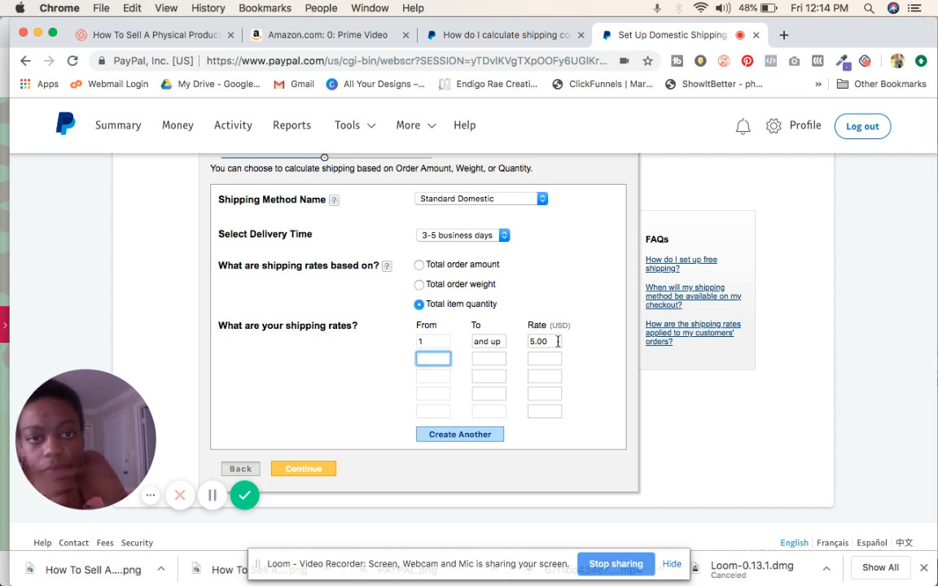
pyautogui.click(538, 359)
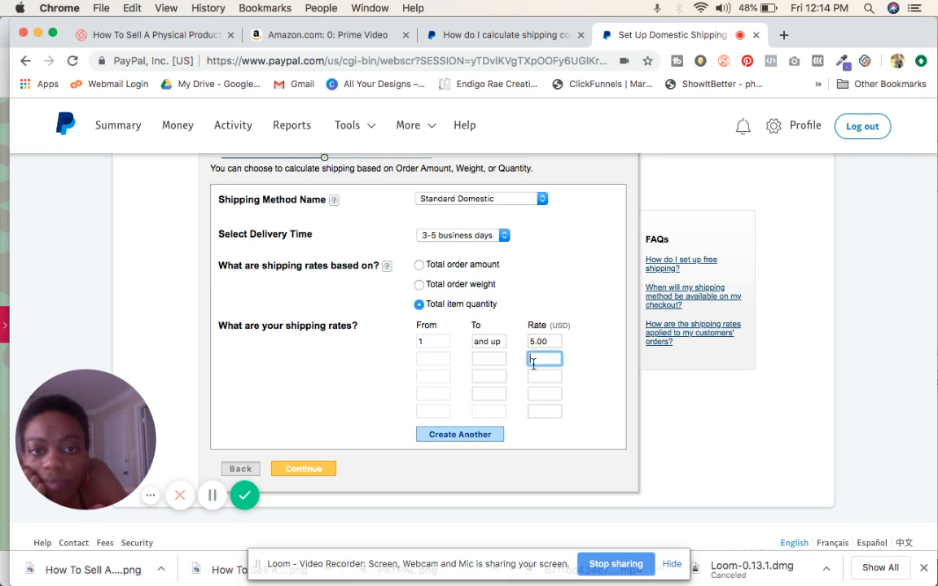
pyautogui.click(486, 341)
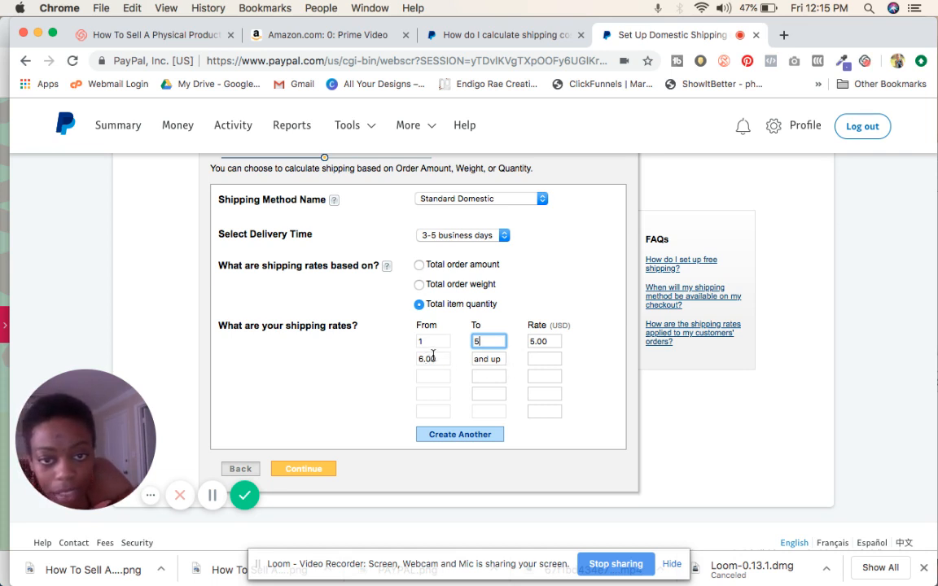
pyautogui.click(537, 358)
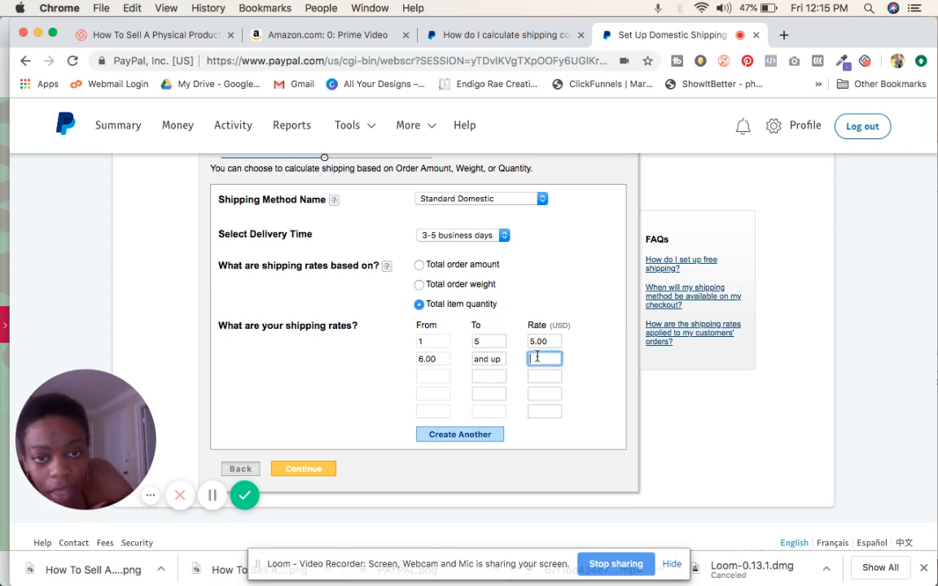
pyautogui.write('10')
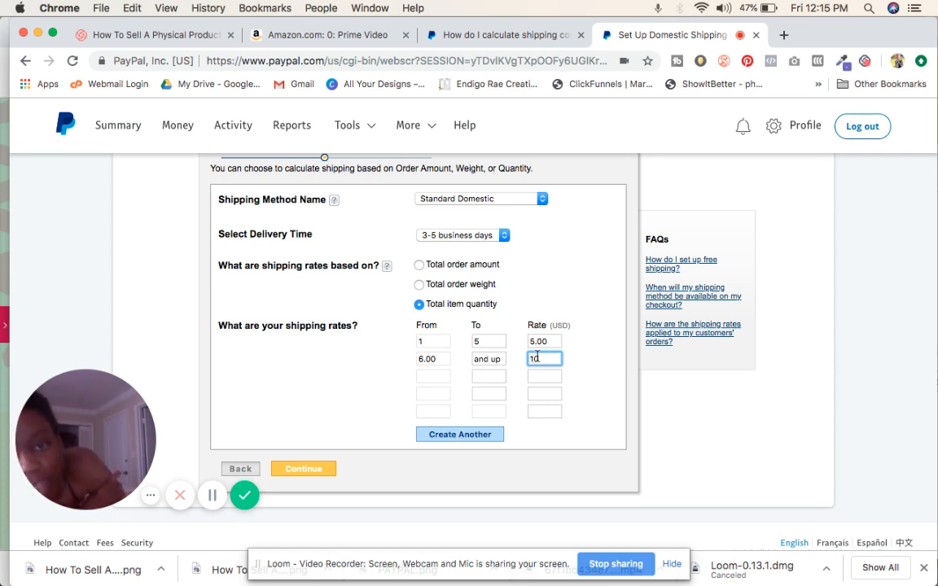
# Step: Create another shipping method named Pickup with a delivery time of 1 business day
pyautogui.click(454, 440)
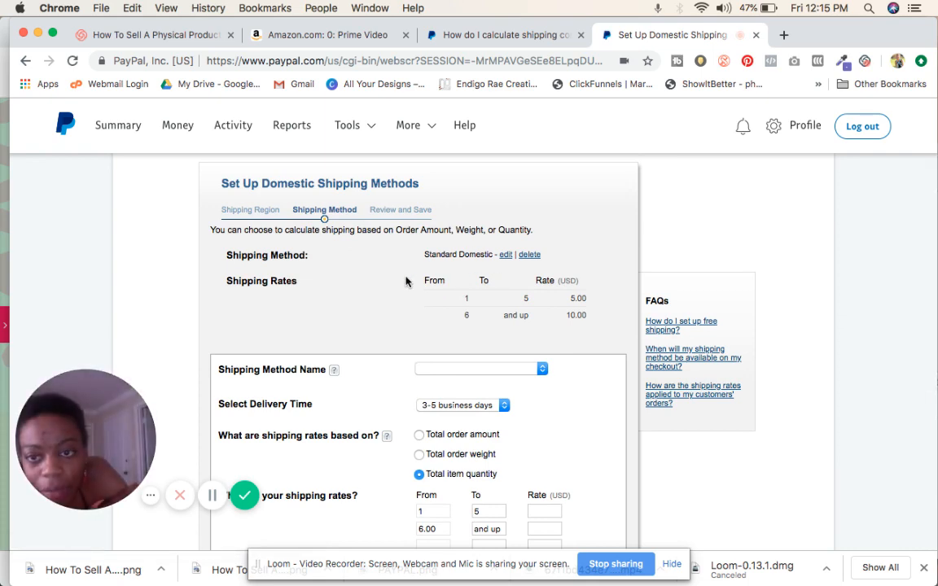
pyautogui.scroll(-3, 408, 278)
pyautogui.click(444, 257)
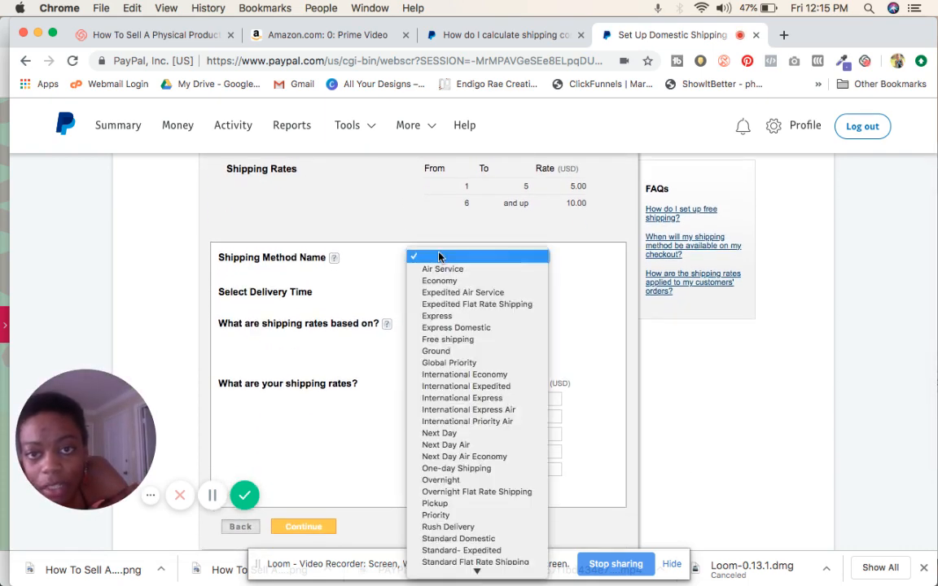
pyautogui.scroll(-2, 459, 446)
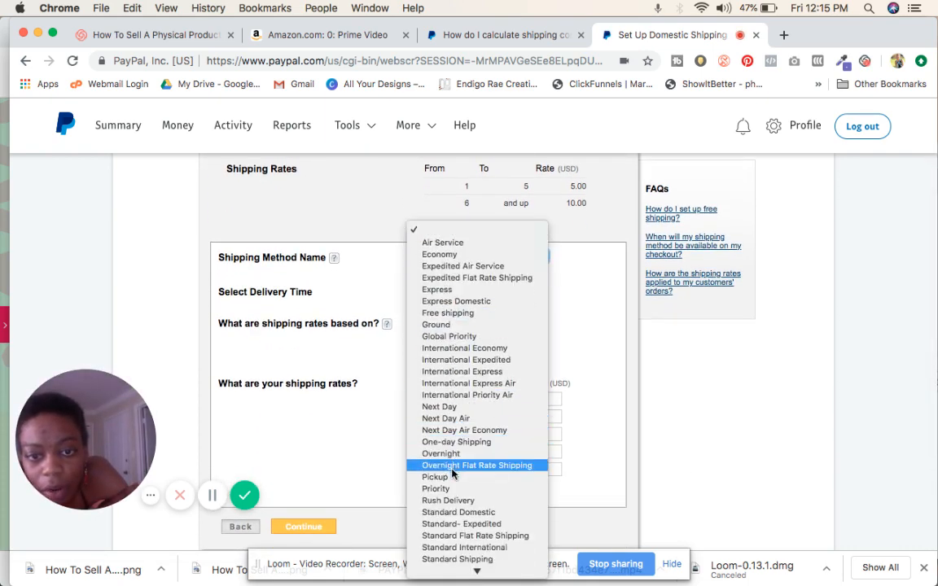
pyautogui.click(453, 478)
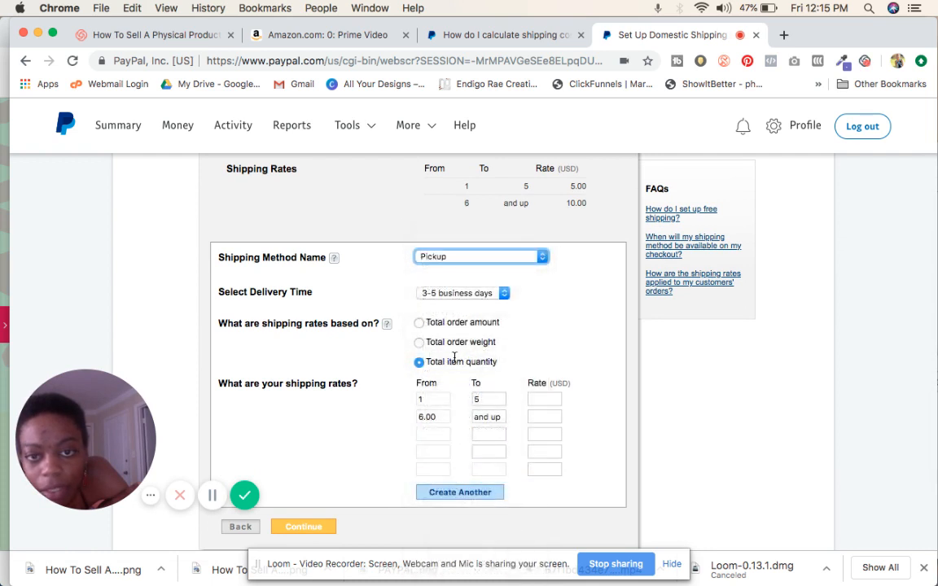
pyautogui.click(443, 295)
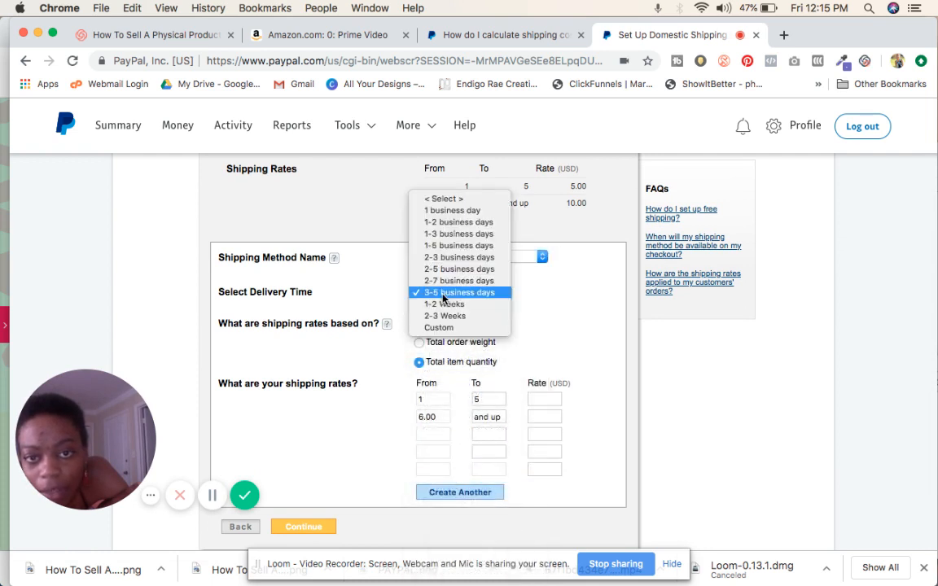
pyautogui.click(450, 213)
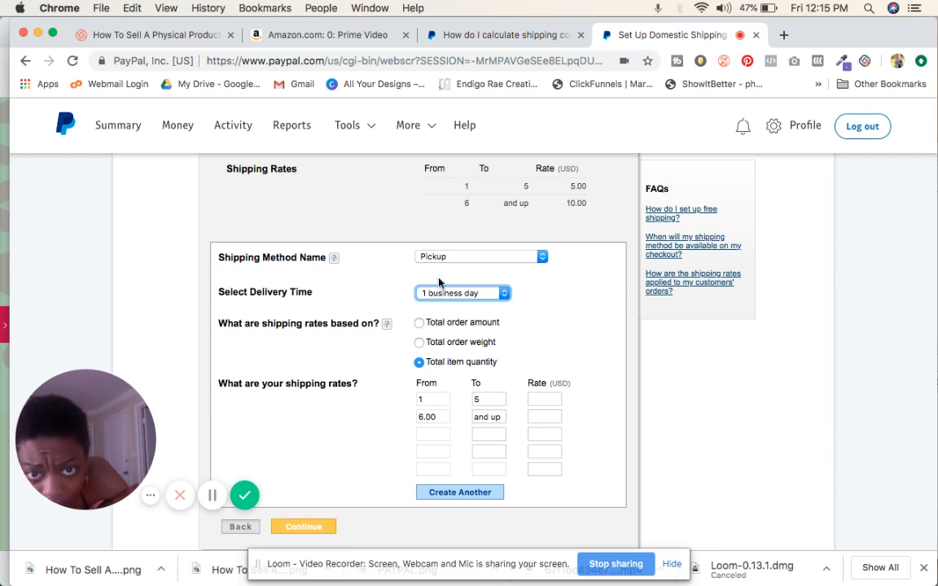
# Step: Set the Pickup rate to 0 USD for both item quantity ranges
pyautogui.click(540, 399)
pyautogui.write('0')
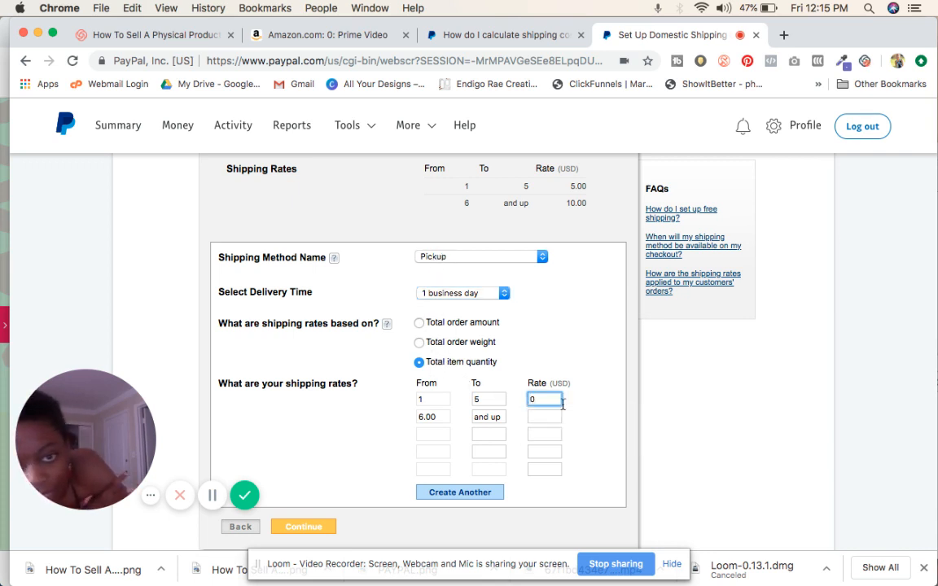
pyautogui.click(547, 418)
pyautogui.write('0')
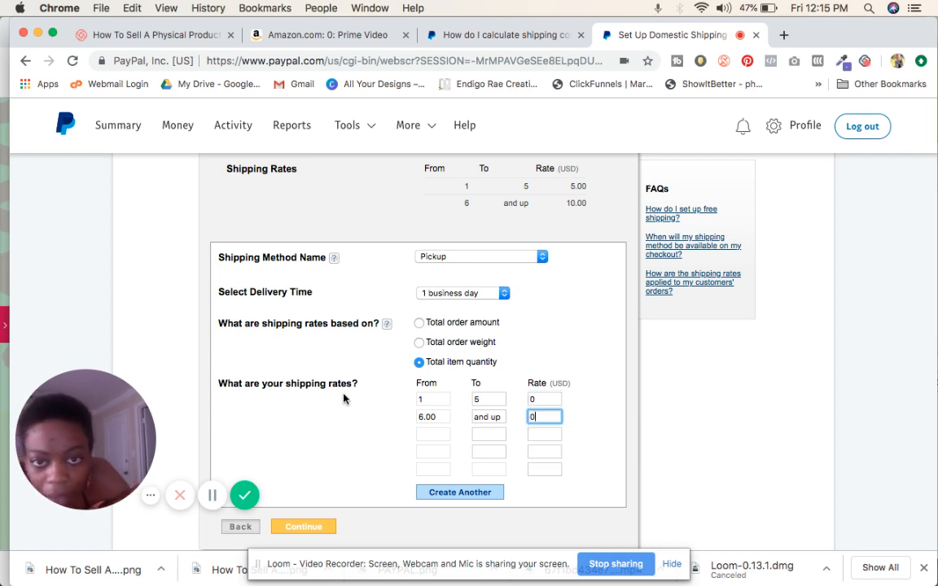
# Step: Change the second shipping method's name to One-day Shipping and base its rates on total order weight
pyautogui.click(433, 256)
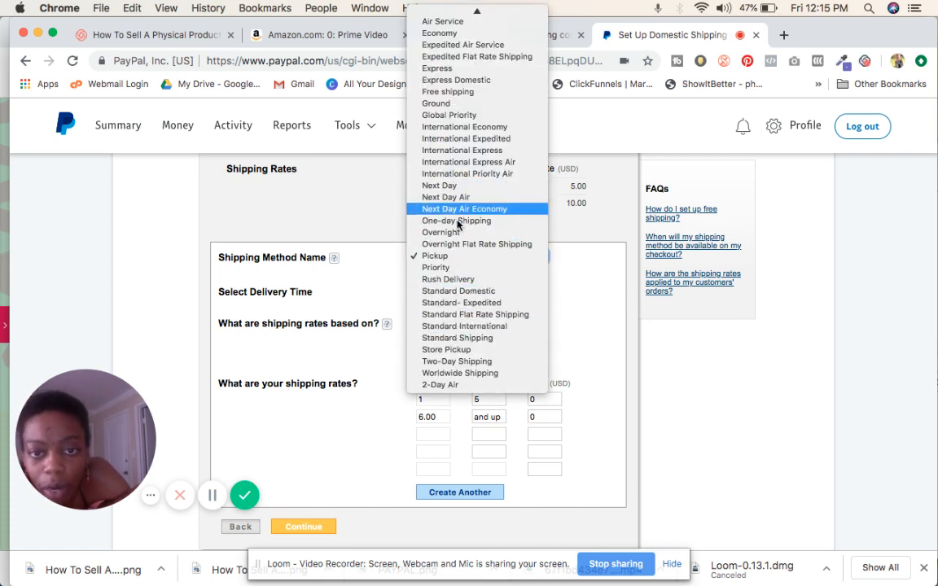
pyautogui.scroll(1, 477, 229)
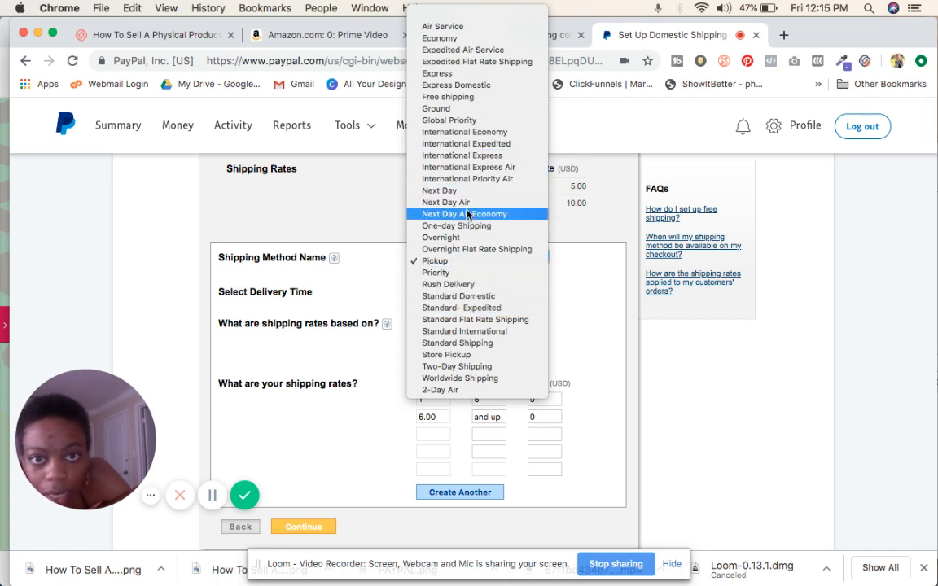
pyautogui.click(456, 225)
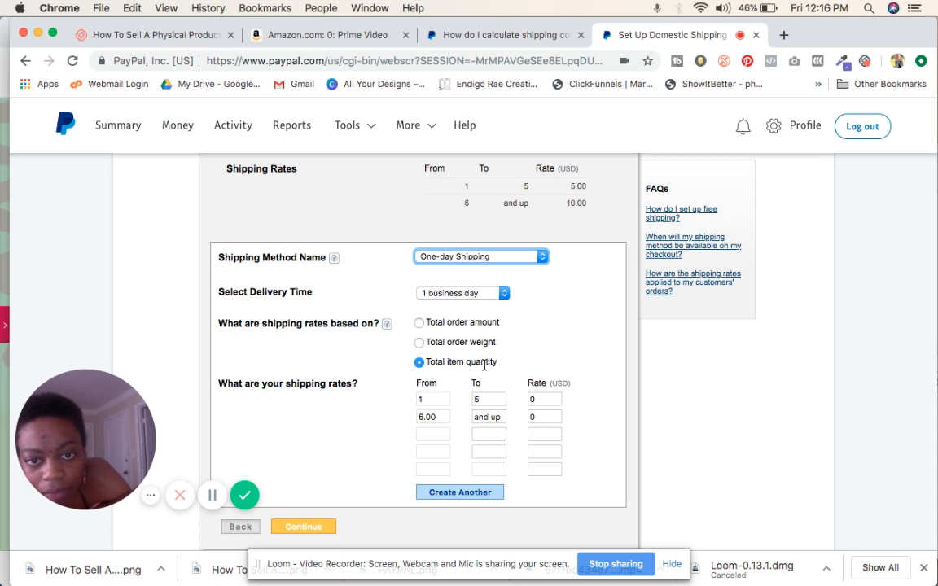
pyautogui.click(420, 342)
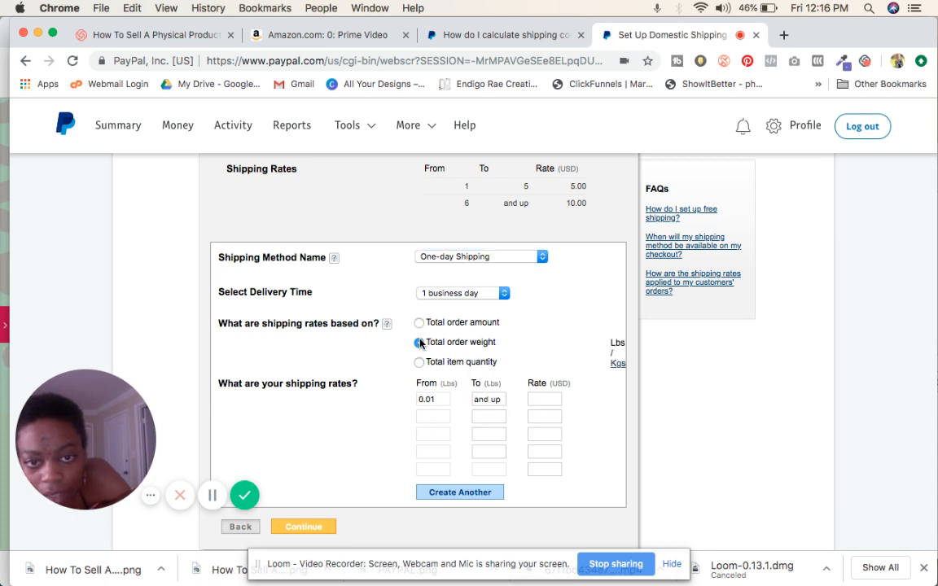
# Step: End the first weight range at 2 lbs and set its rate to 7 USD
pyautogui.click(439, 399)
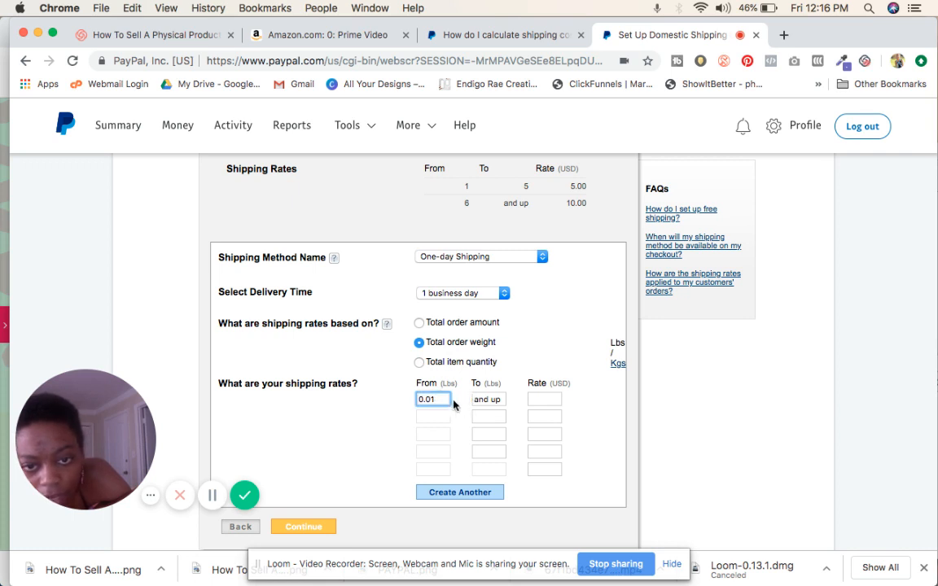
pyautogui.doubleClick(434, 400)
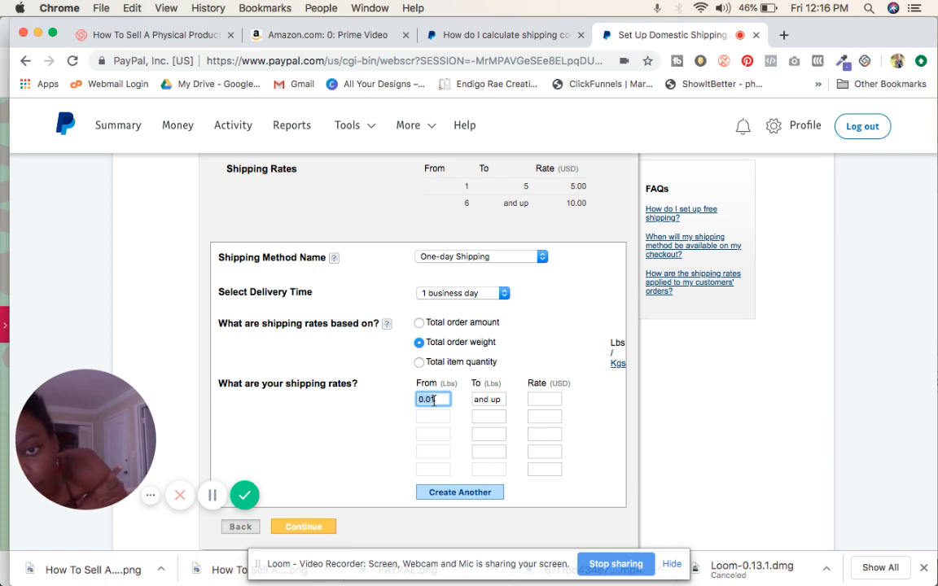
pyautogui.click(445, 400)
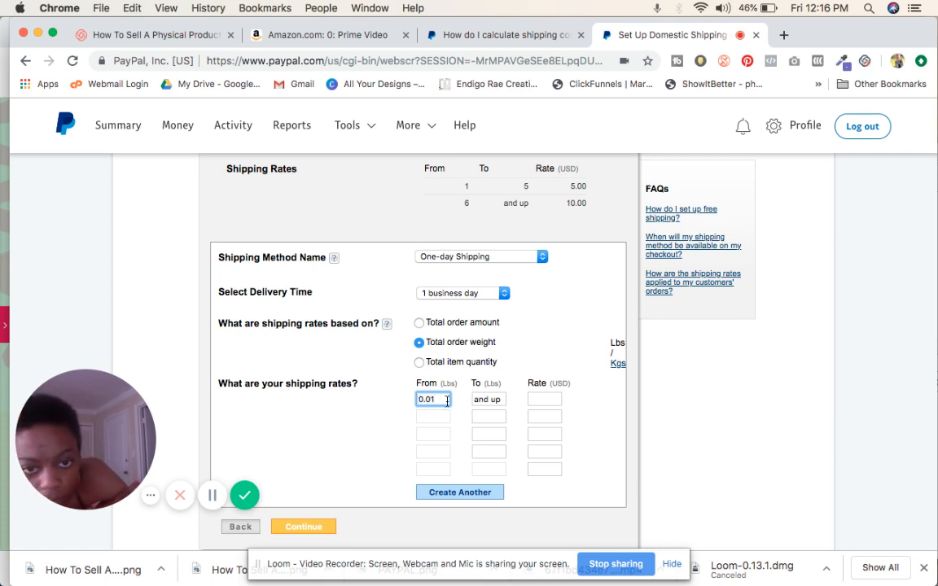
pyautogui.click(478, 401)
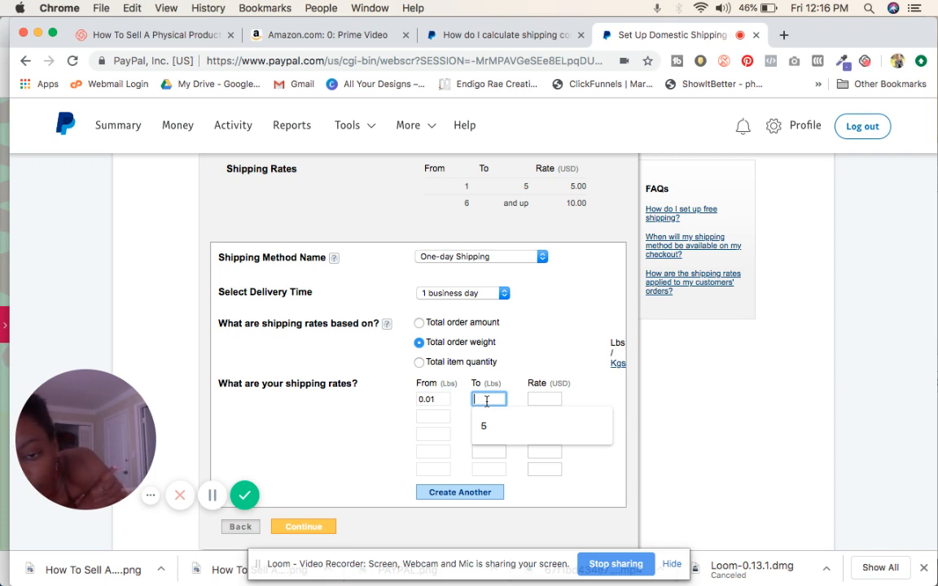
pyautogui.write('2')
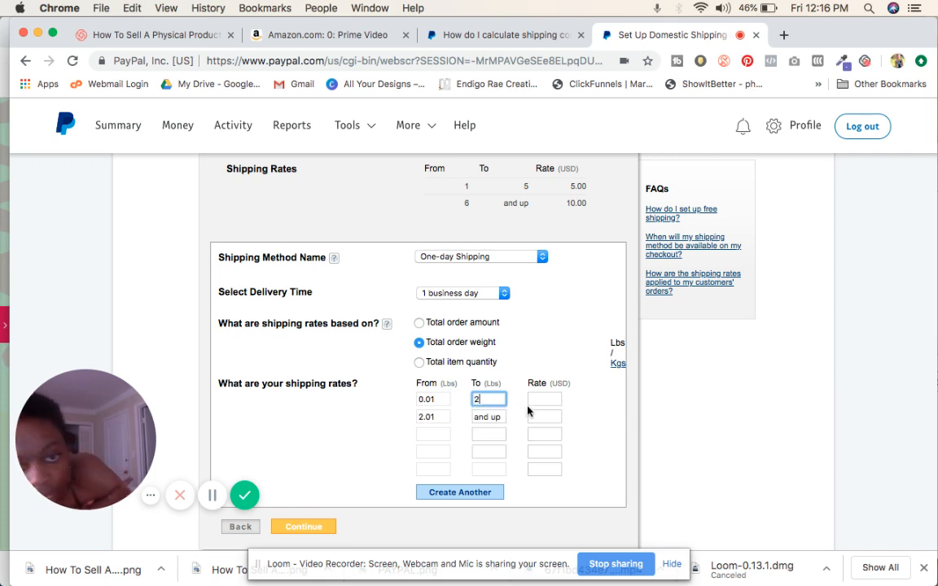
pyautogui.click(556, 399)
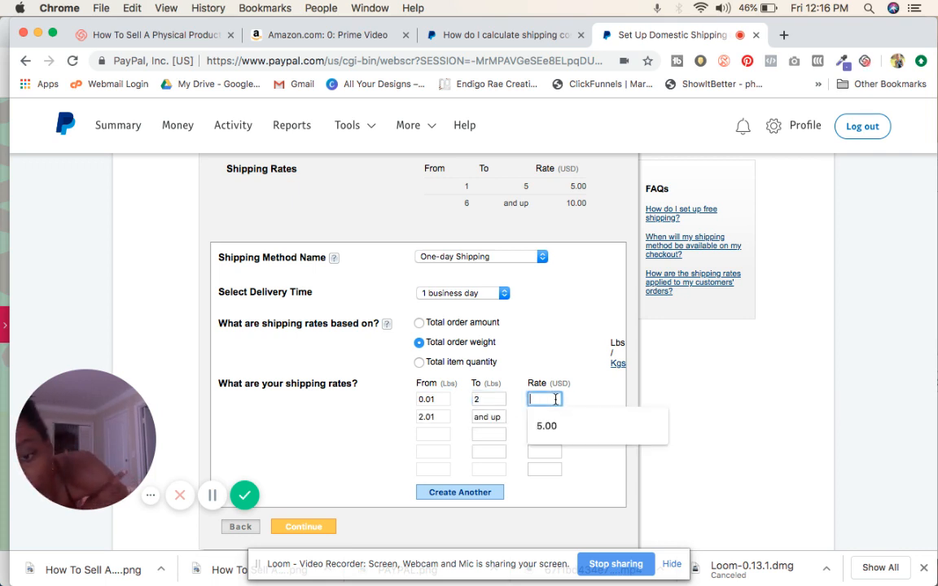
pyautogui.write('7')
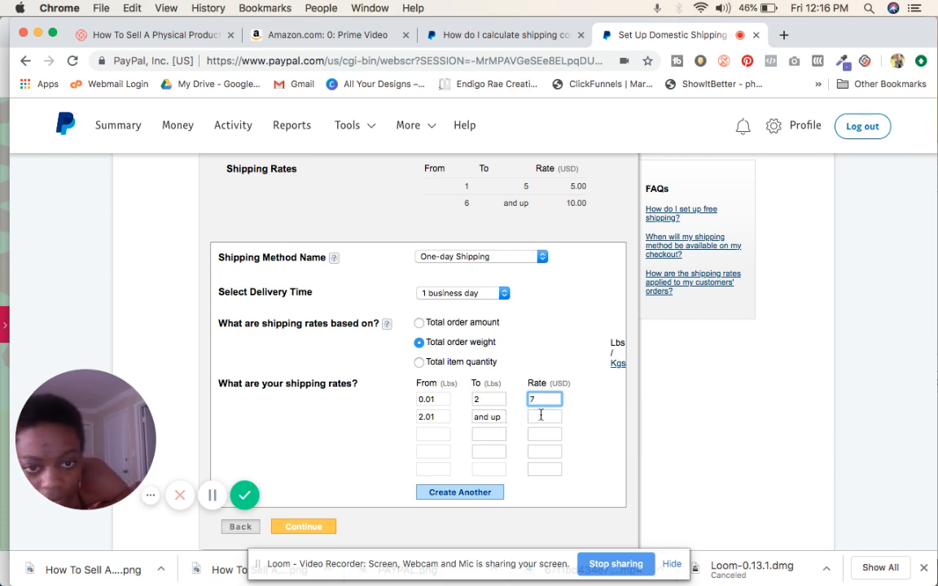
# Step: Set the rate for the 2.01 lbs and up range to 14 USD and continue to the review stage
pyautogui.click(540, 415)
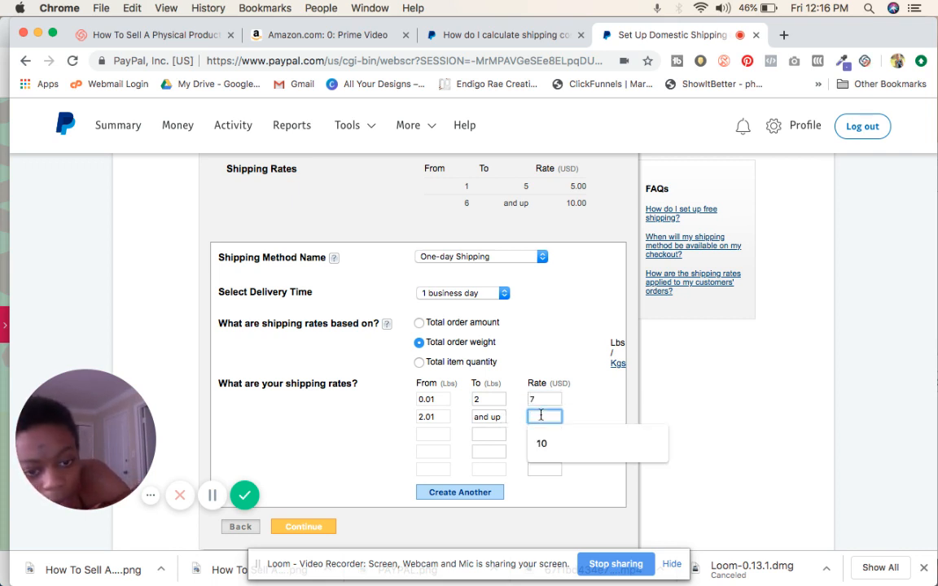
pyautogui.write('1')
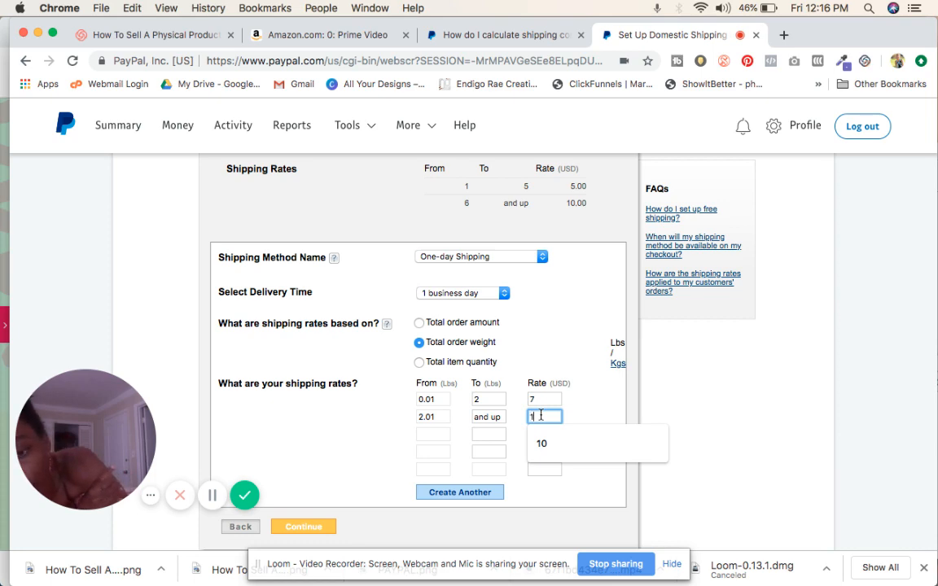
pyautogui.write('4')
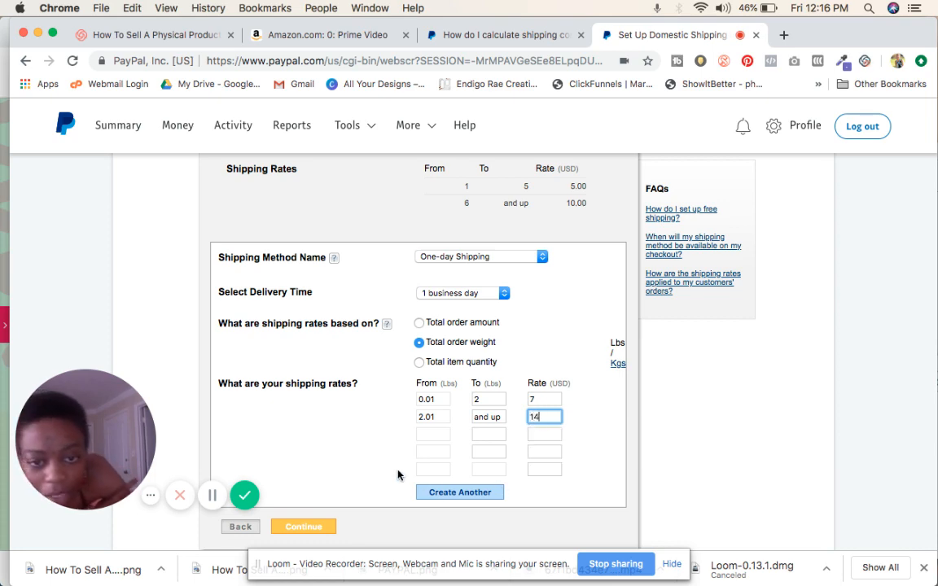
pyautogui.scroll(-2, 400, 477)
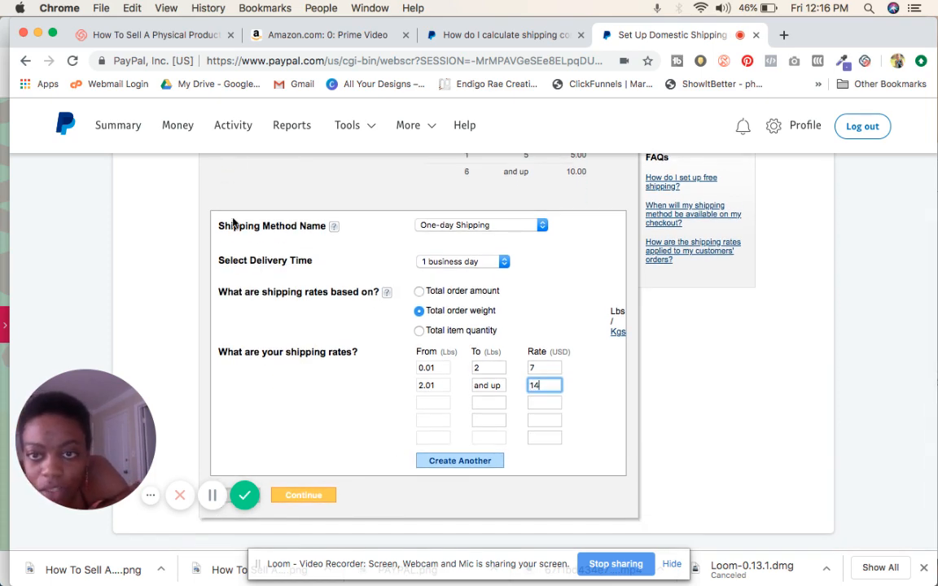
pyautogui.scroll(2, 242, 260)
pyautogui.scroll(3, 241, 260)
pyautogui.scroll(-4, 274, 377)
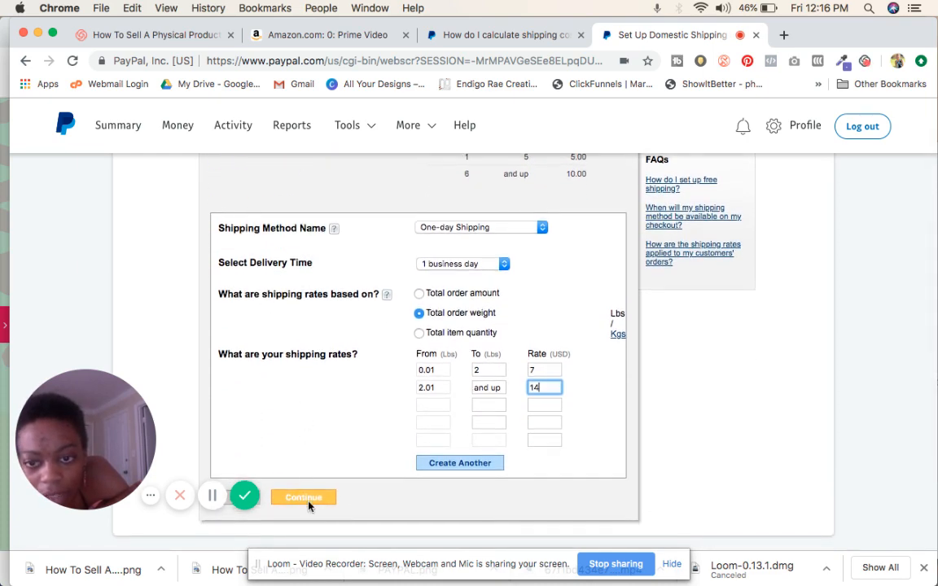
pyautogui.click(309, 499)
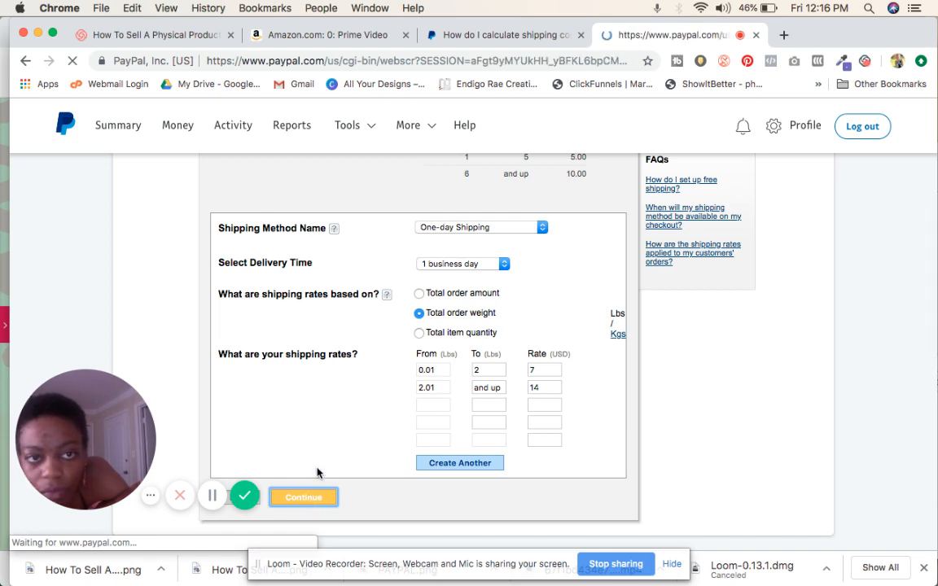
# Step: Review the shipping region and the delivery times, bases and rates of both configured shipping methods
pyautogui.scroll(-5, 317, 472)
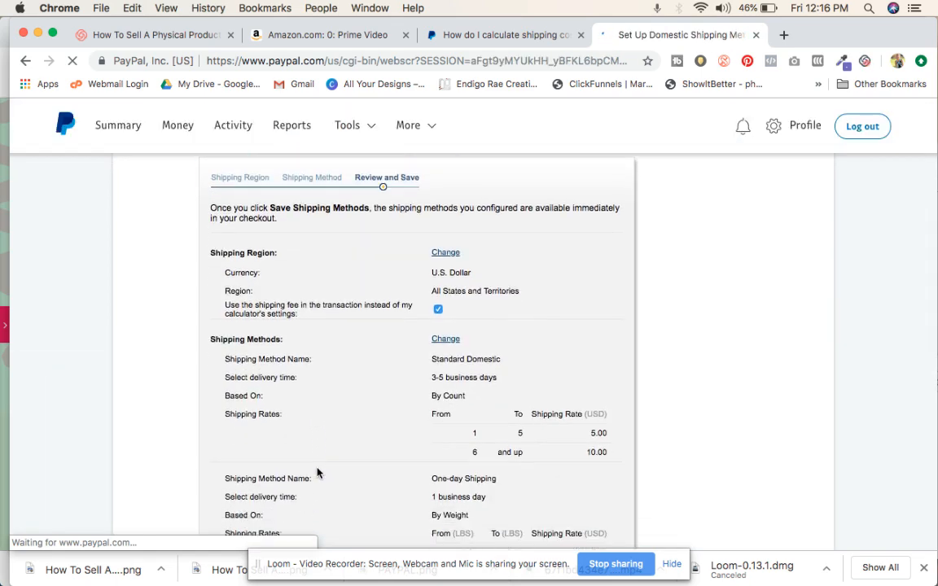
pyautogui.scroll(4, 317, 472)
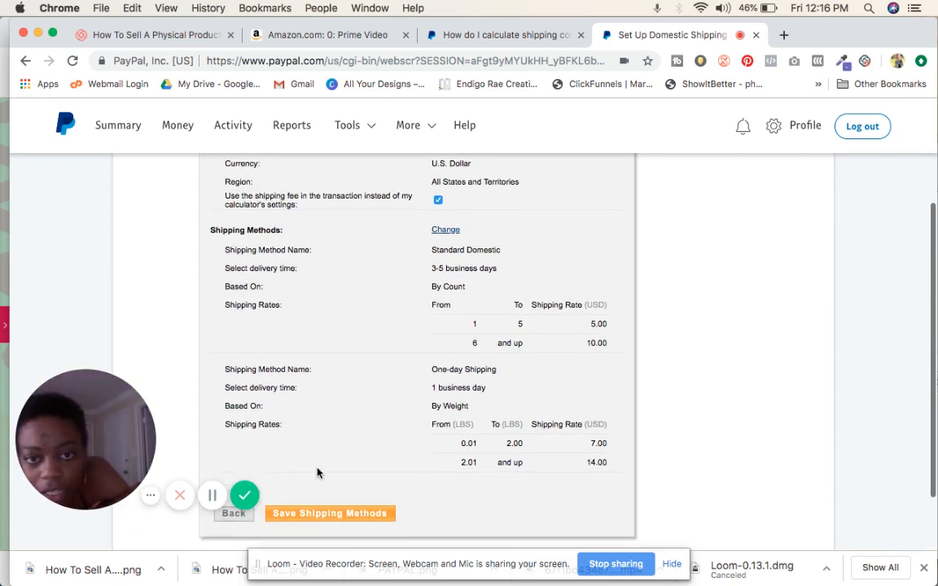
pyautogui.scroll(1, 298, 342)
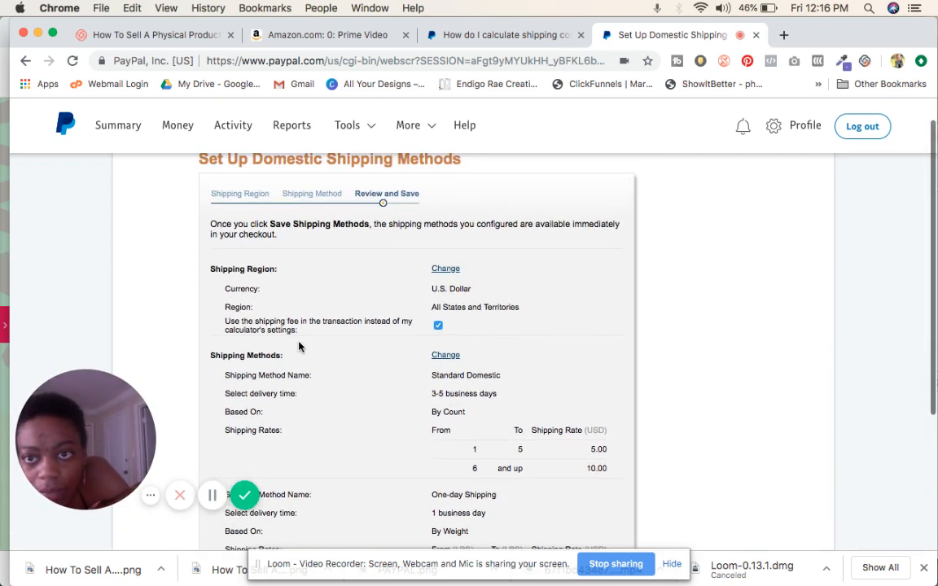
pyautogui.scroll(-1, 299, 342)
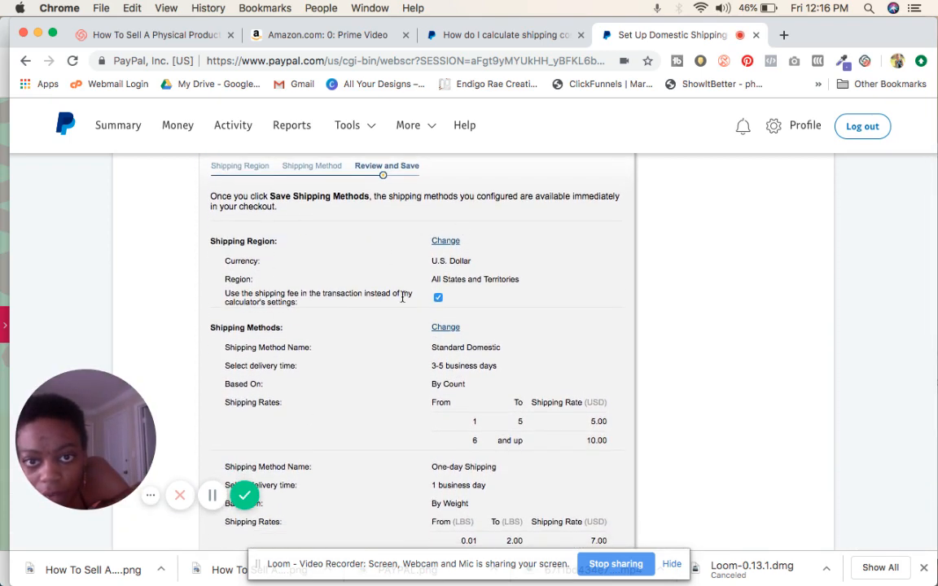
pyautogui.scroll(-1, 386, 379)
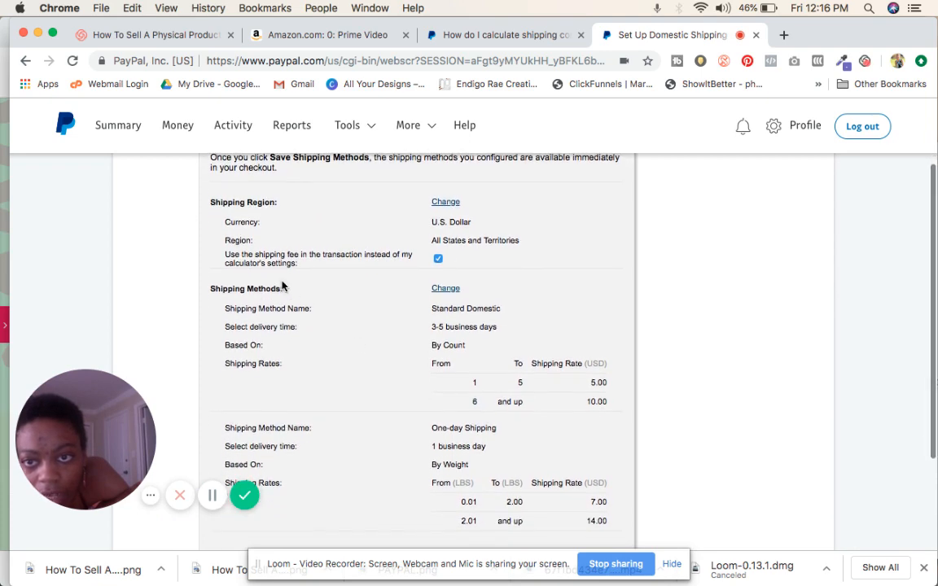
pyautogui.scroll(-3, 330, 399)
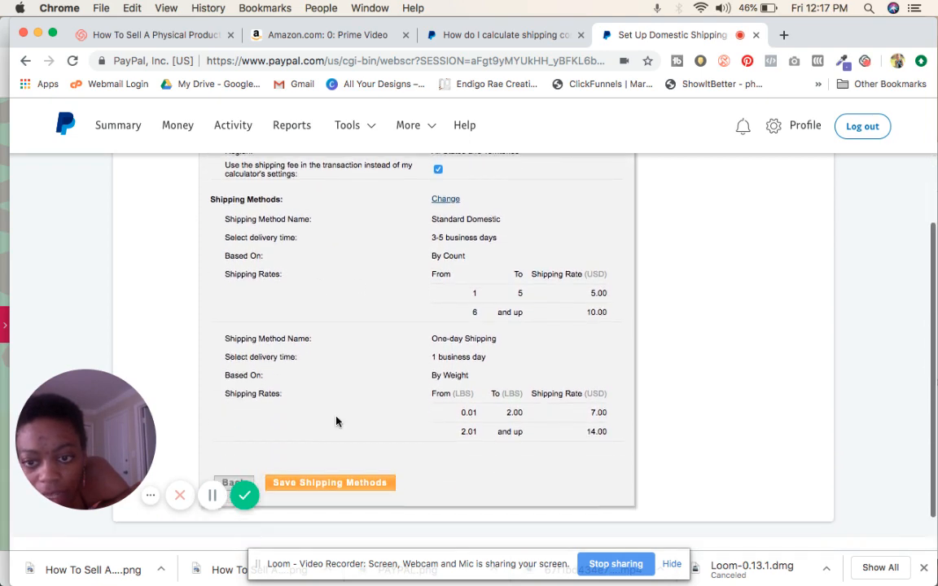
pyautogui.scroll(2, 334, 379)
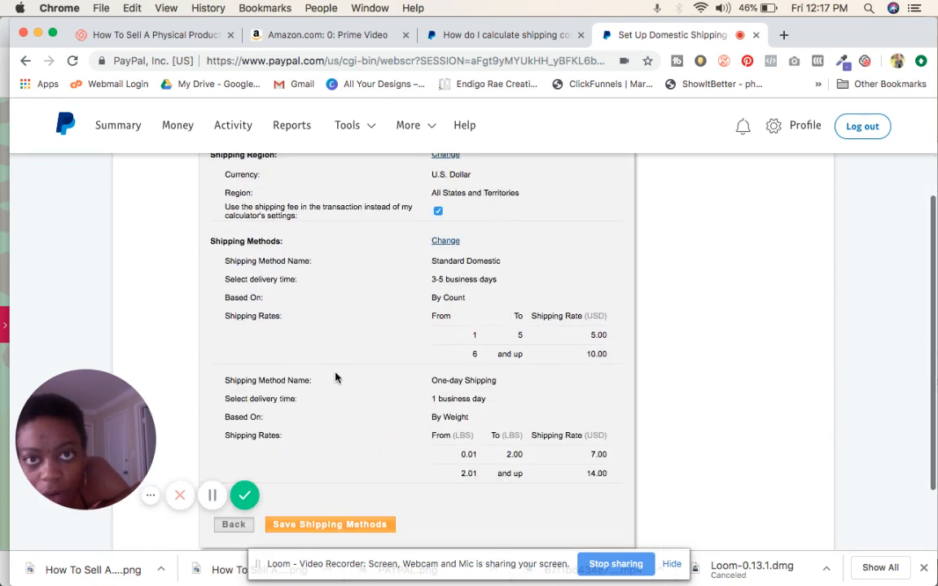
# Step: Bring the Shipping Method help window into view and read its answers on free shipping, checkout availability and how rates apply to orders
pyautogui.click(370, 8)
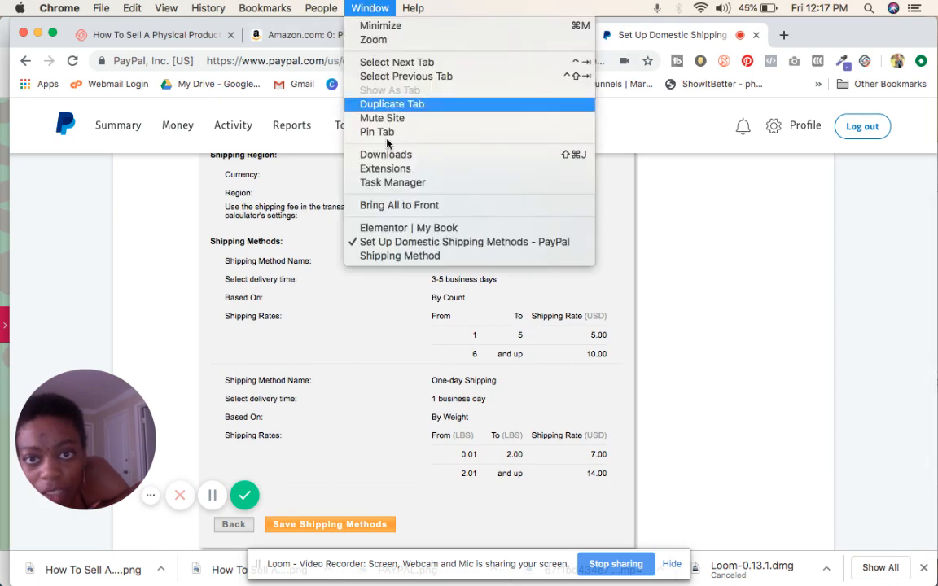
pyautogui.click(400, 255)
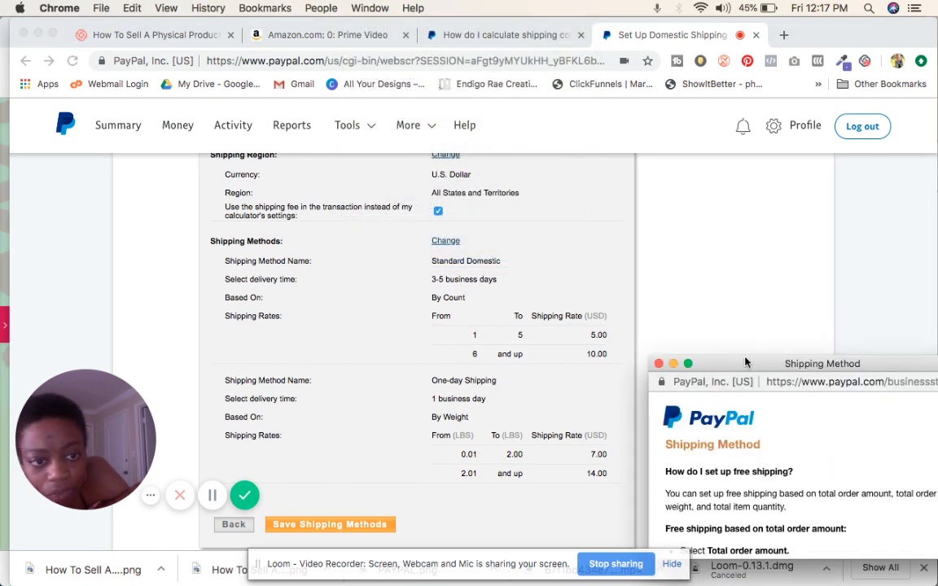
pyautogui.moveTo(736, 361); pyautogui.dragTo(608, 194)
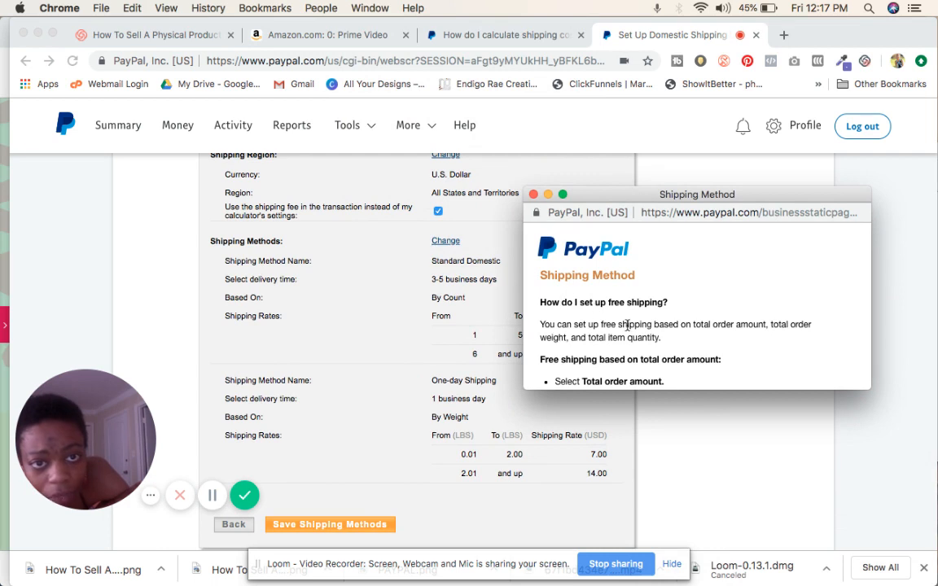
pyautogui.scroll(-1, 627, 326)
pyautogui.scroll(-1, 627, 325)
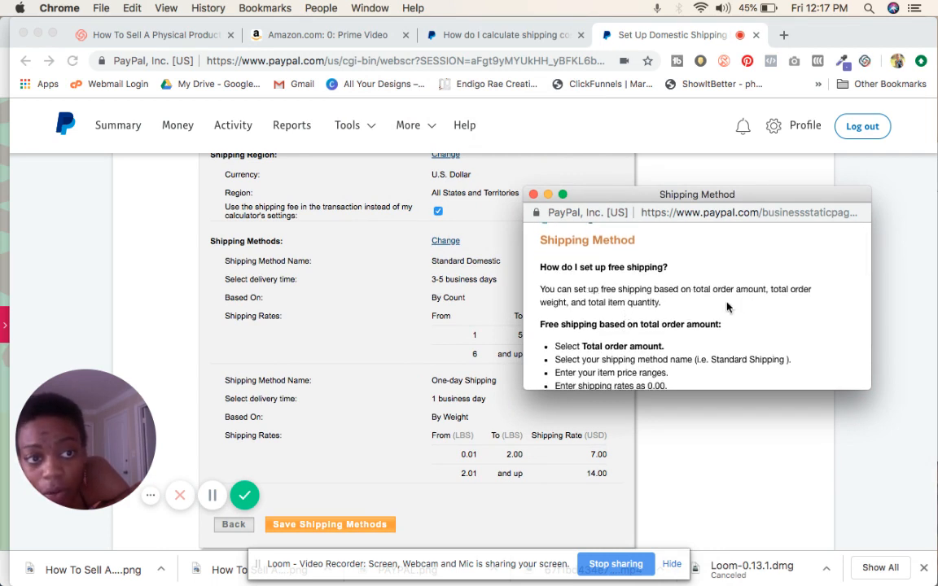
pyautogui.scroll(-3, 644, 319)
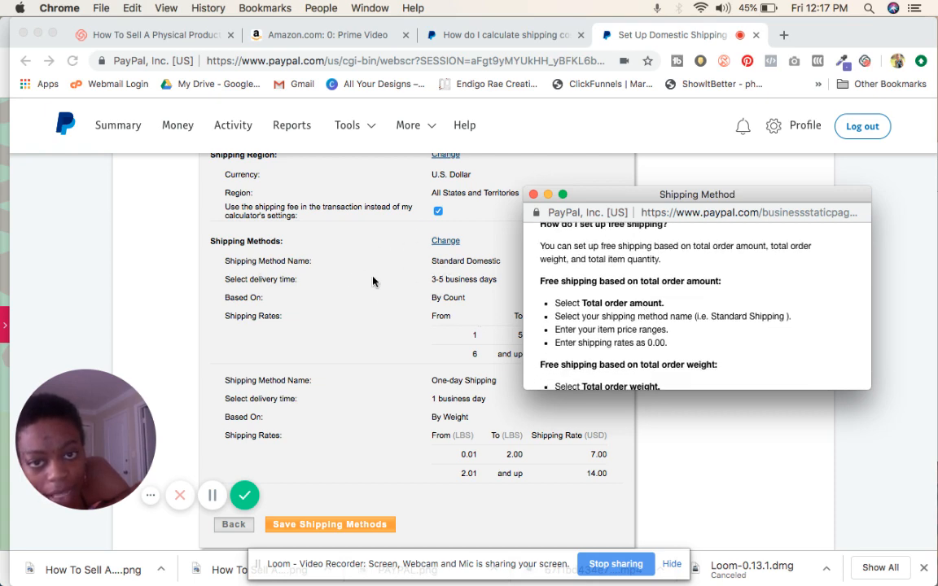
pyautogui.scroll(-3, 598, 334)
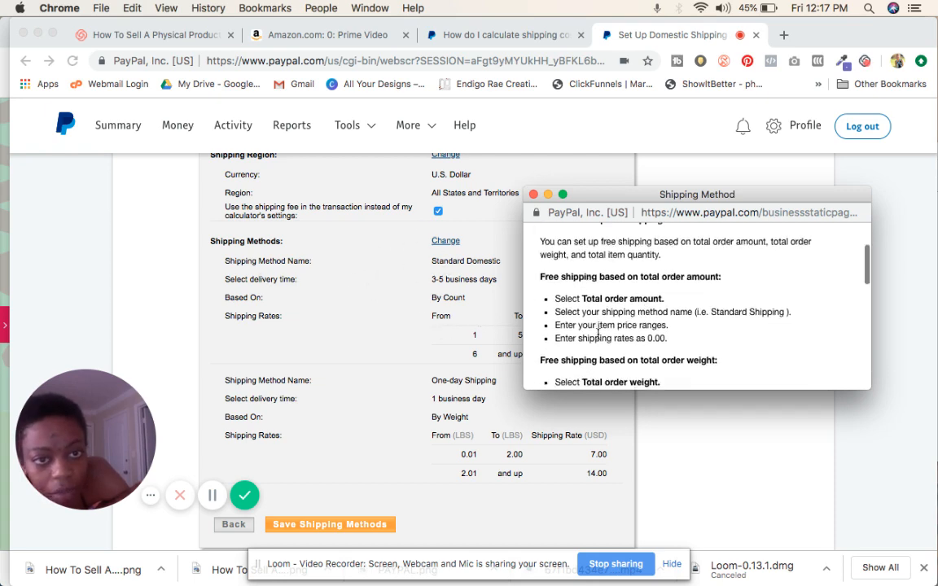
pyautogui.scroll(-2, 598, 334)
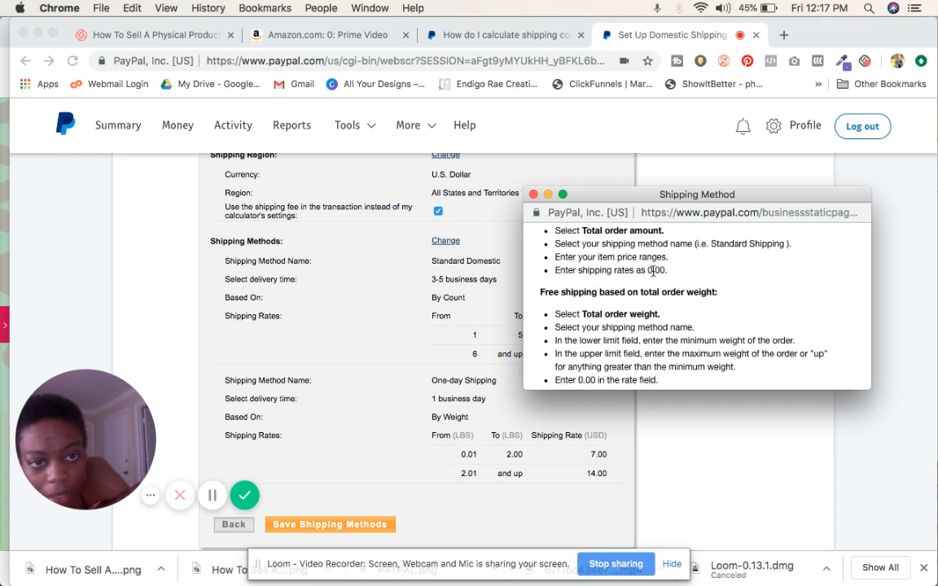
pyautogui.scroll(-8, 649, 273)
pyautogui.scroll(-5, 650, 275)
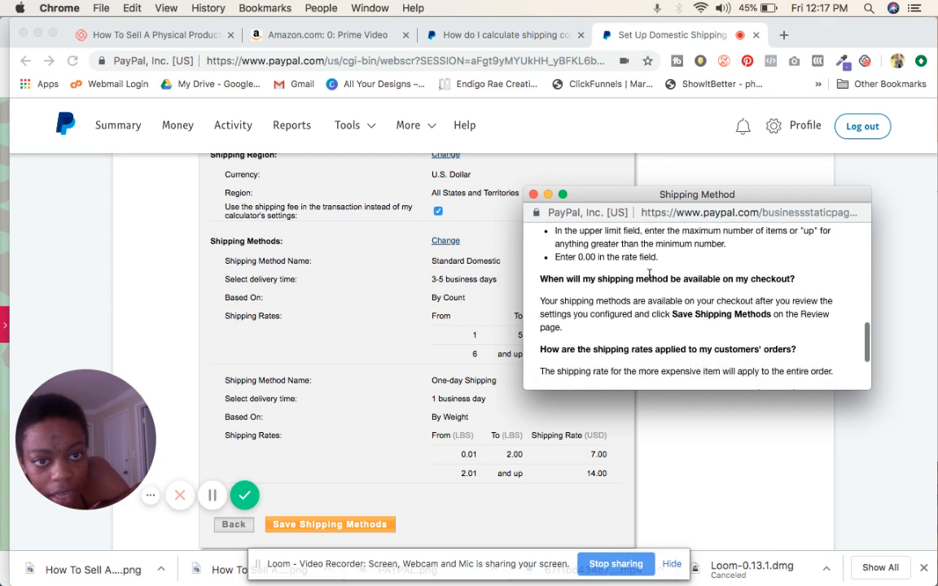
pyautogui.scroll(1, 650, 280)
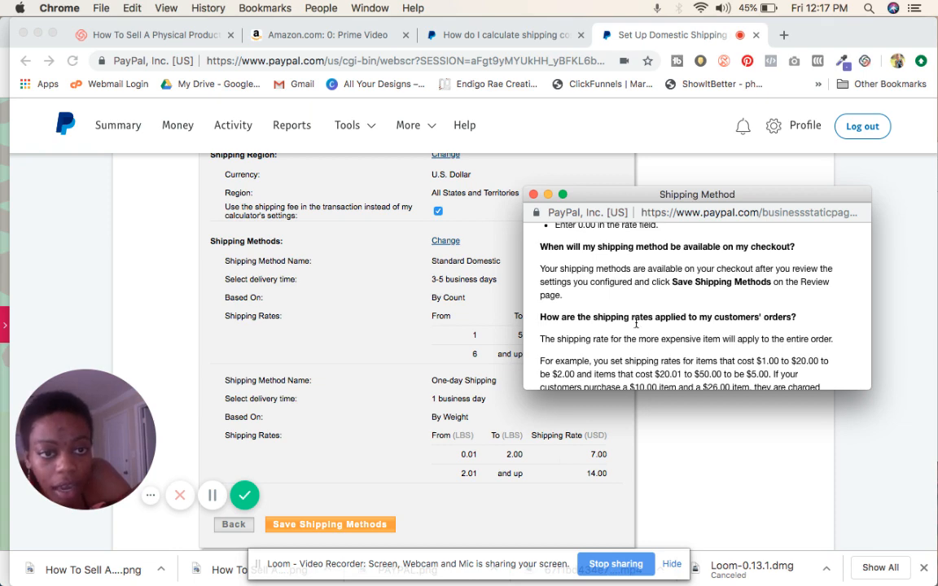
pyautogui.scroll(-3, 588, 283)
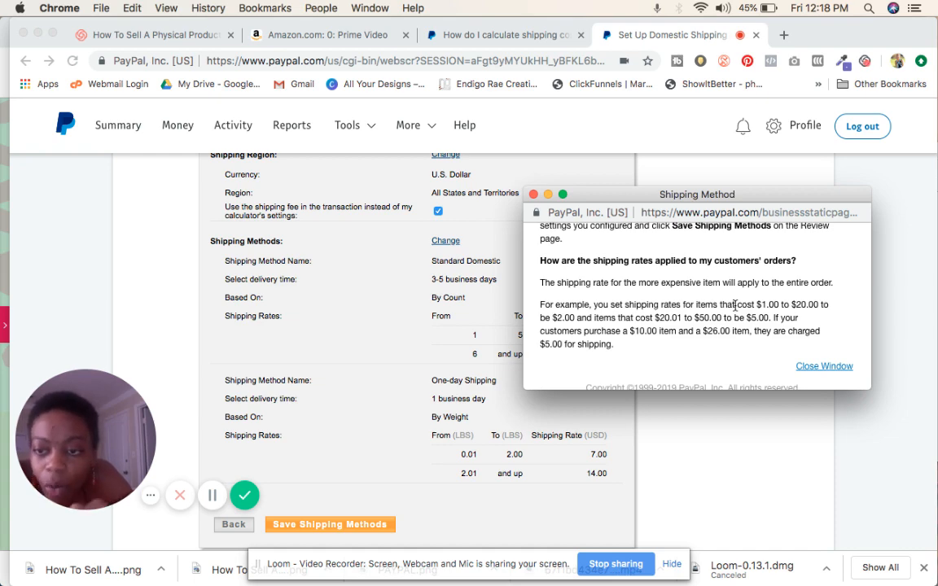
# Step: Save the configured domestic shipping methods and check the Shipping Calculations list
pyautogui.scroll(5, 325, 277)
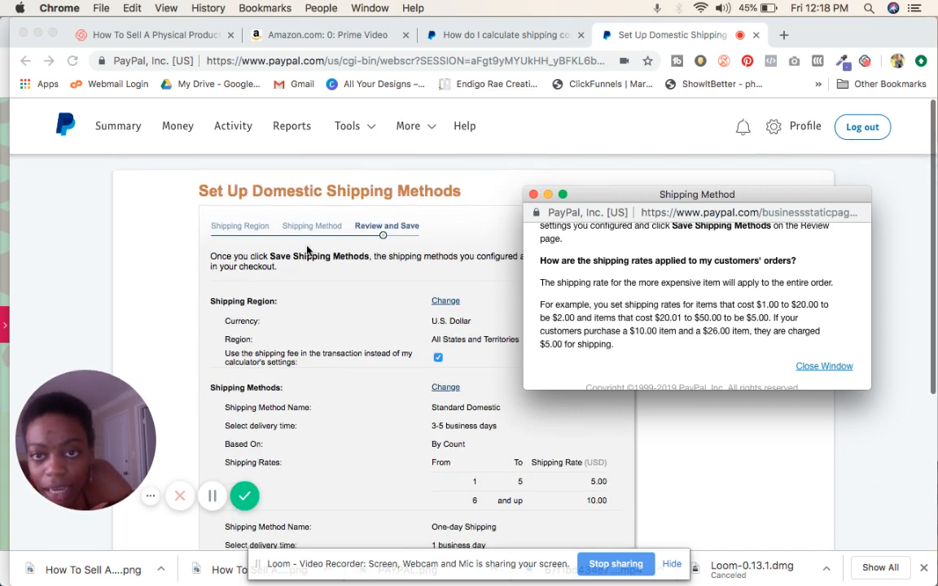
pyautogui.scroll(-2, 362, 308)
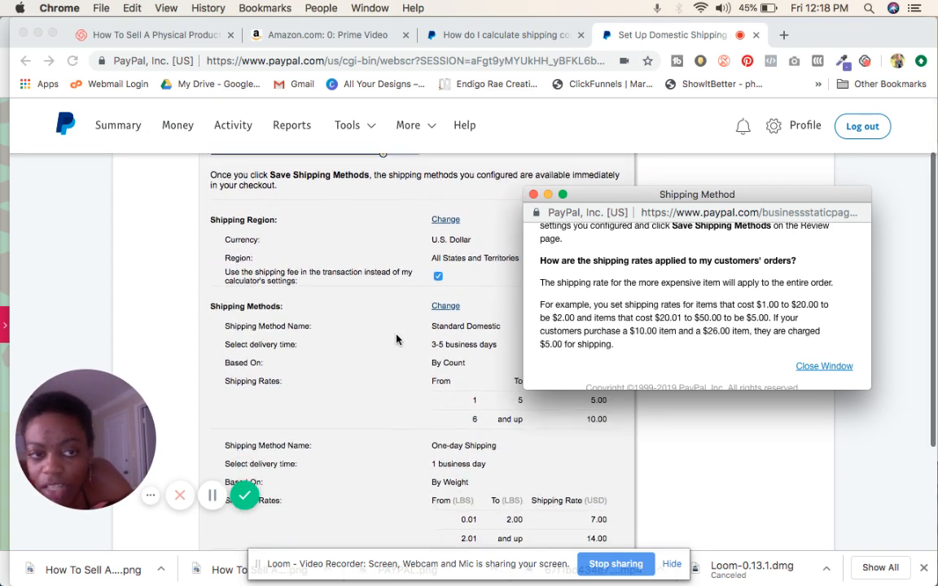
pyautogui.scroll(-4, 397, 340)
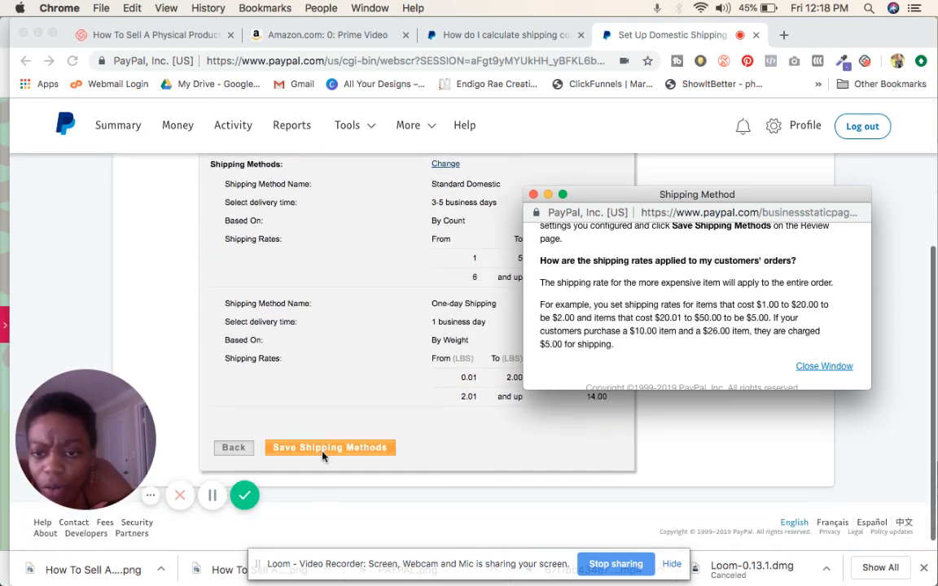
pyautogui.click(323, 452)
pyautogui.click(323, 452)
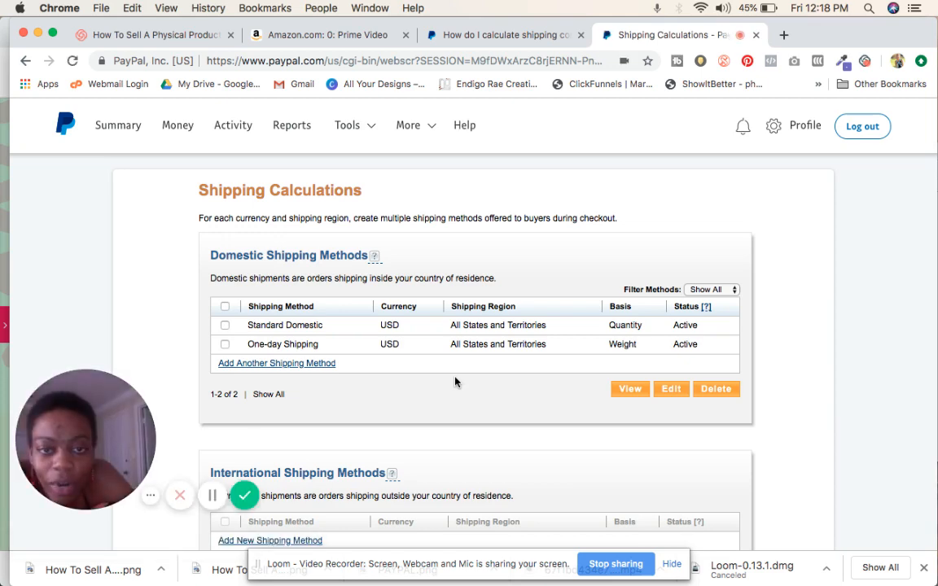
pyautogui.scroll(-2, 455, 382)
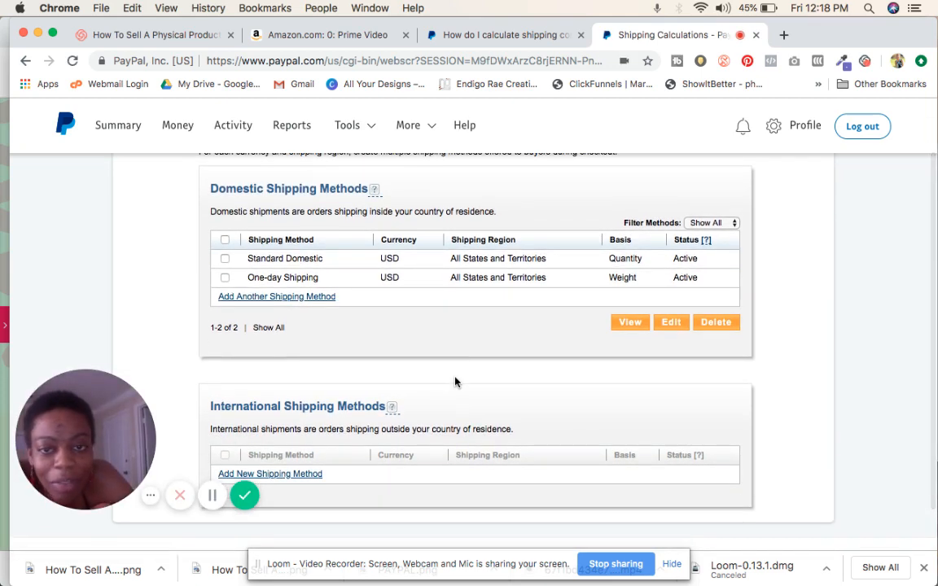